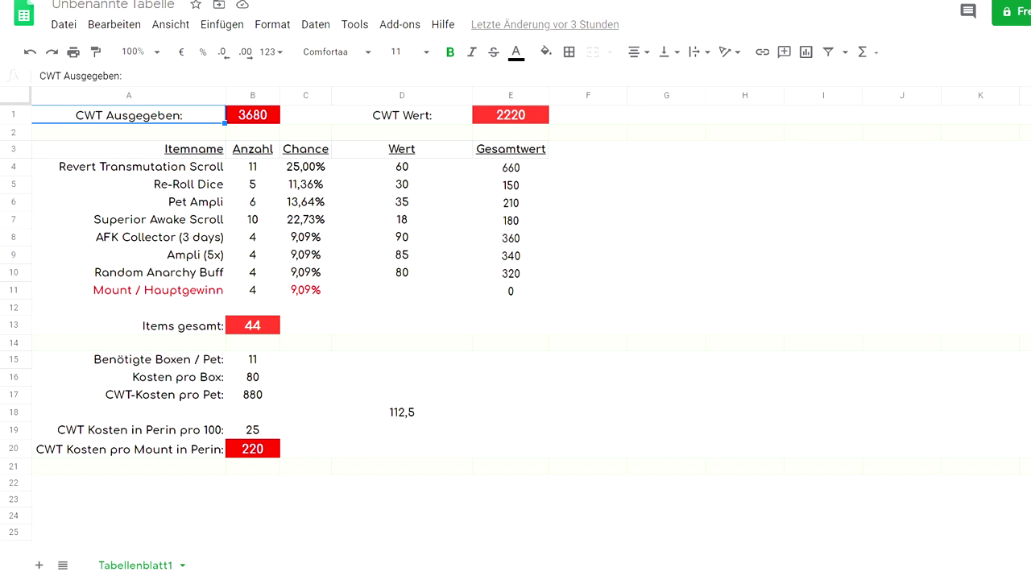
- Examine the item names, their Anzahl and Chance columns, and the Items gesamt total, comparing Revert Transmutation Scroll with AFK Collector
{"action": "left_click_drag", "start_coordinate": [194, 167], "coordinate": [190, 290]}
{"action": "left_click", "coordinate": [262, 169]}
{"action": "left_click_drag", "start_coordinate": [257, 288], "coordinate": [258, 290]}
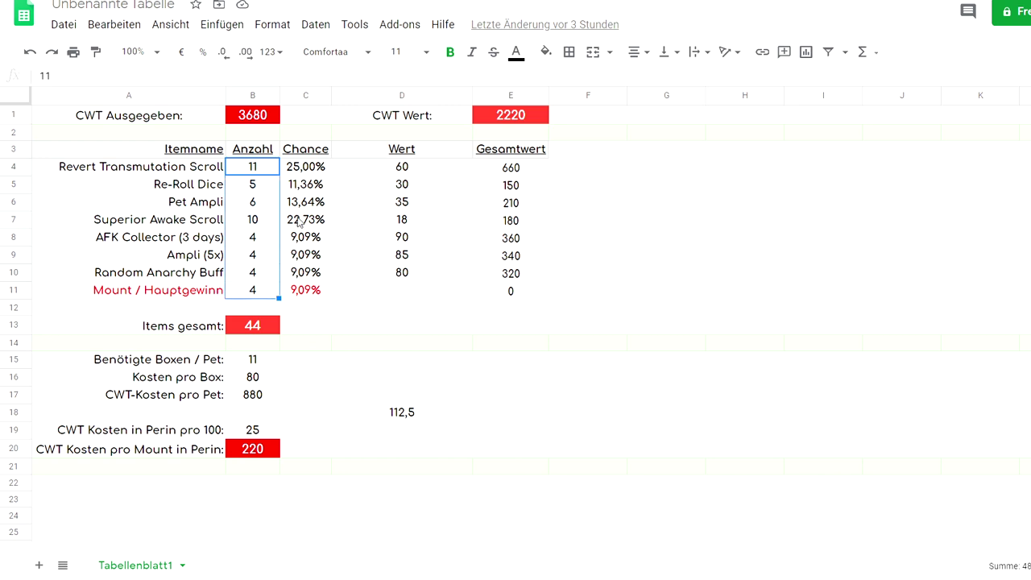
{"action": "left_click_drag", "start_coordinate": [316, 169], "coordinate": [313, 295]}
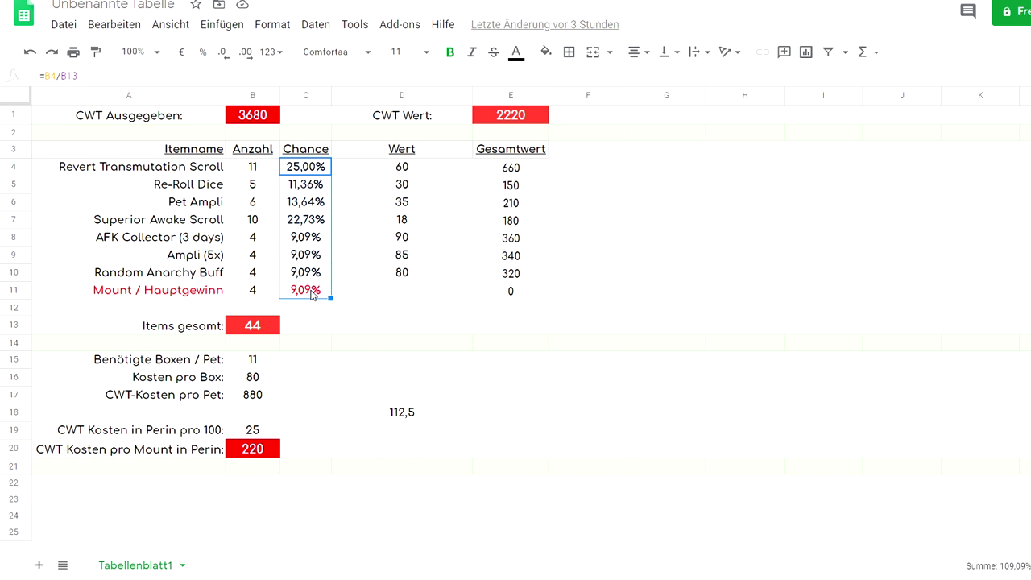
{"action": "left_click", "coordinate": [254, 326]}
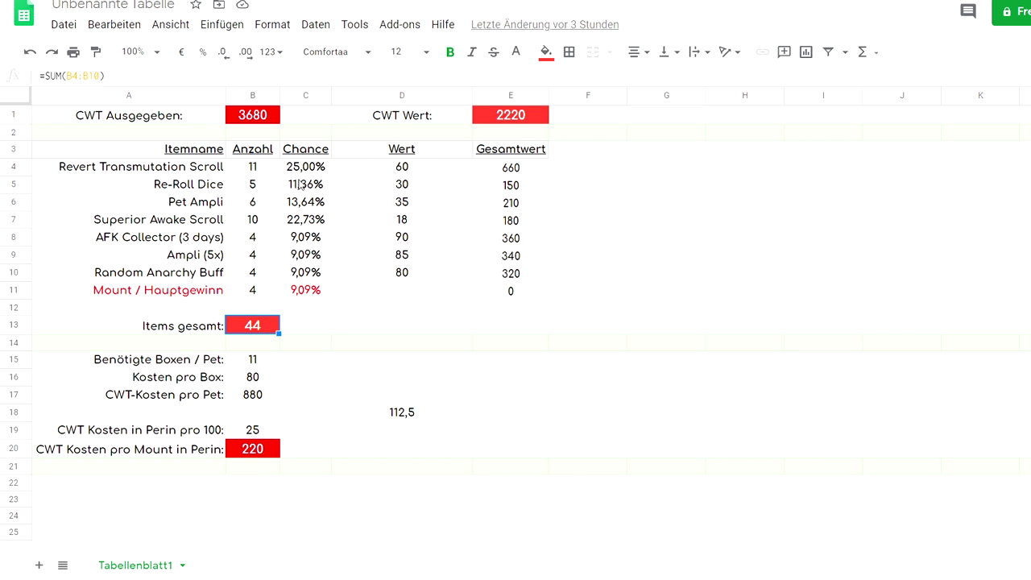
{"action": "left_click", "coordinate": [304, 236]}
{"action": "left_click", "coordinate": [310, 172]}
{"action": "left_click", "coordinate": [302, 235]}
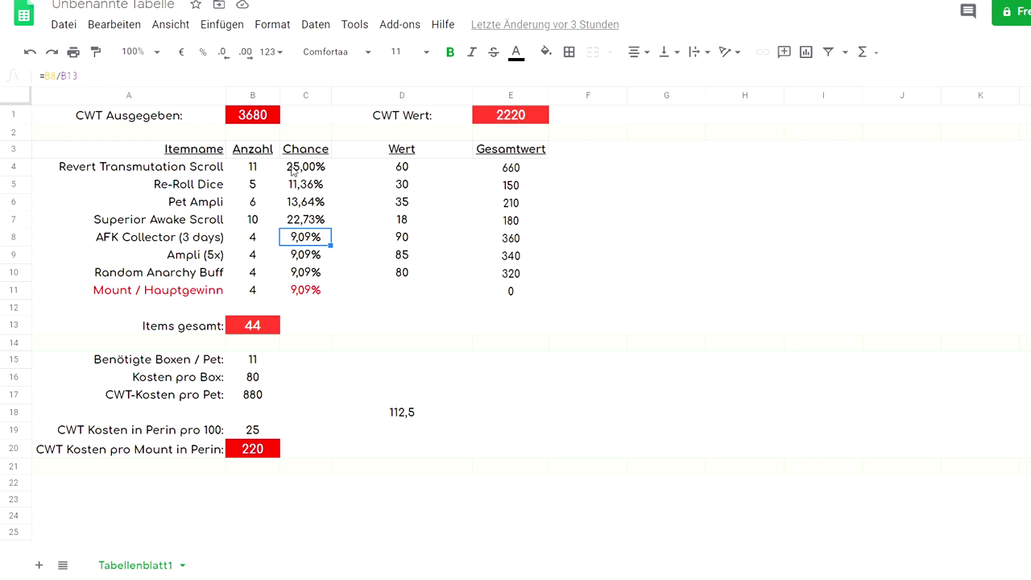
{"action": "left_click", "coordinate": [292, 155]}
{"action": "left_click", "coordinate": [298, 175]}
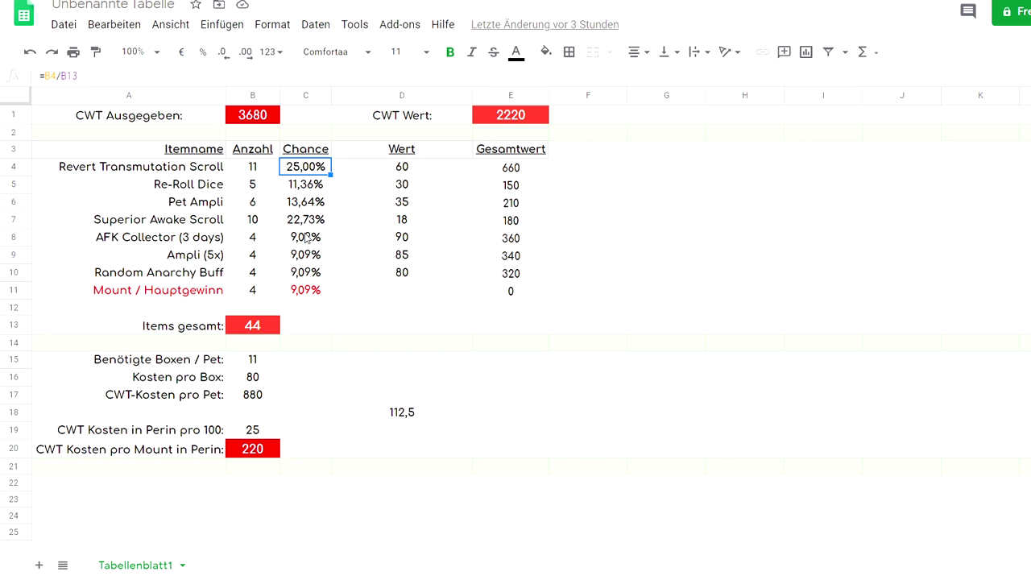
- Review the Wert column from Revert Transmutation Scroll to Random Anarchy Buff, checking individual item values
{"action": "left_click", "coordinate": [393, 165]}
{"action": "left_click", "coordinate": [401, 271], "text": "shift"}
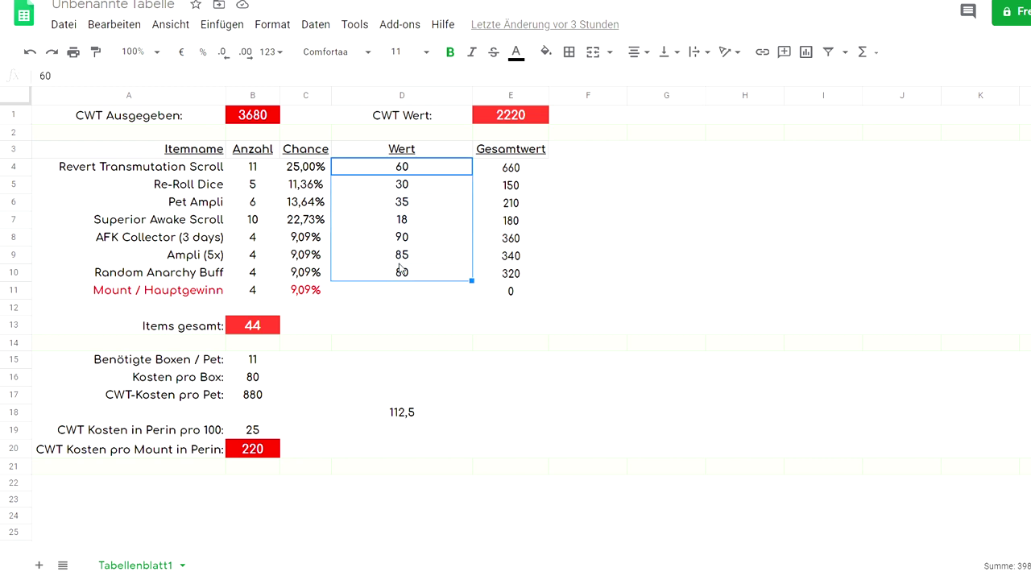
{"action": "left_click", "coordinate": [405, 220]}
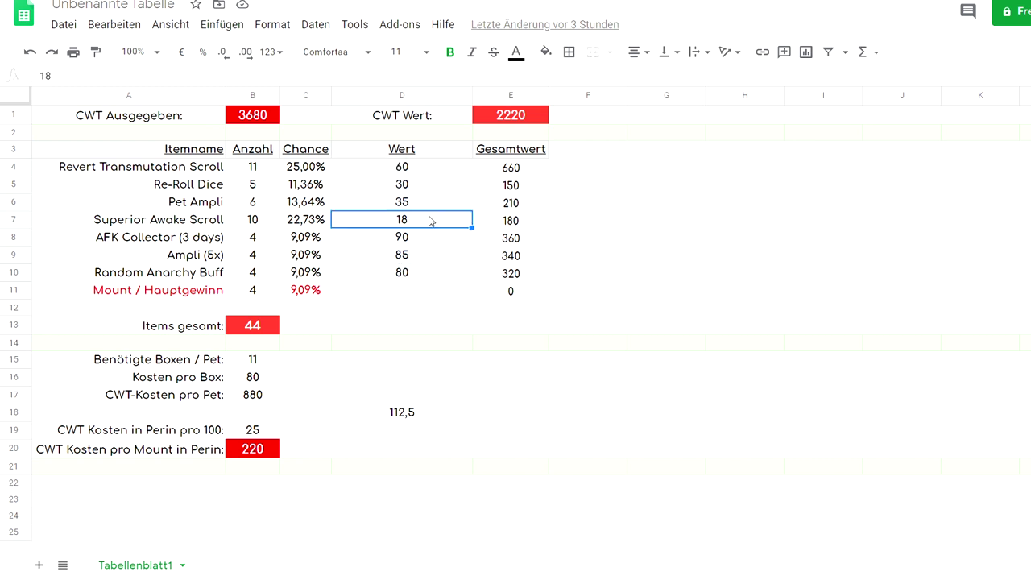
{"action": "left_click", "coordinate": [416, 272]}
{"action": "left_click", "coordinate": [420, 242]}
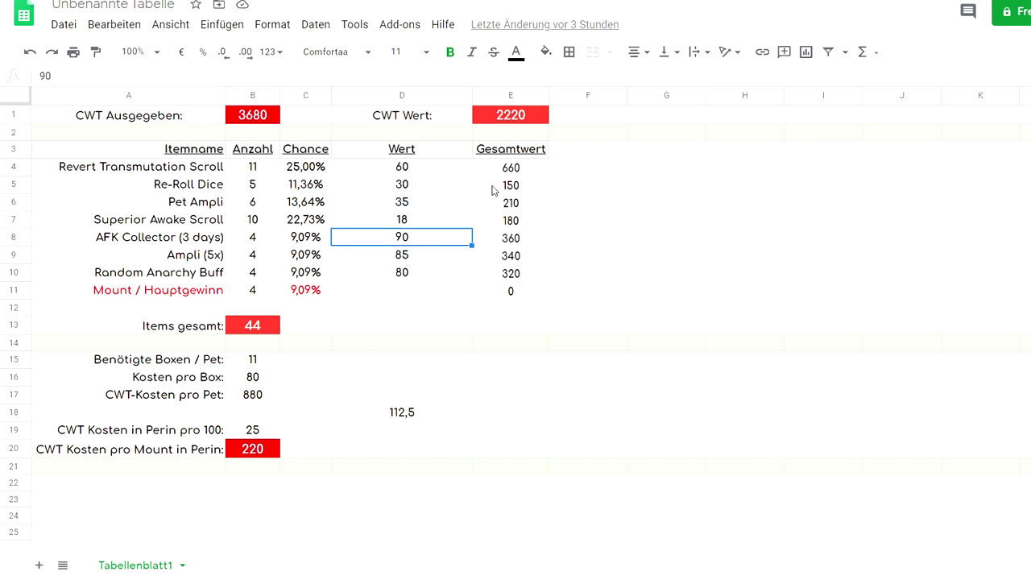
- Check how the Gesamtwert column and the CWT Wert total are calculated, and inspect the Benötigte Boxen / Pet cell
{"action": "left_click", "coordinate": [511, 169]}
{"action": "left_click", "coordinate": [511, 272], "text": "shift"}
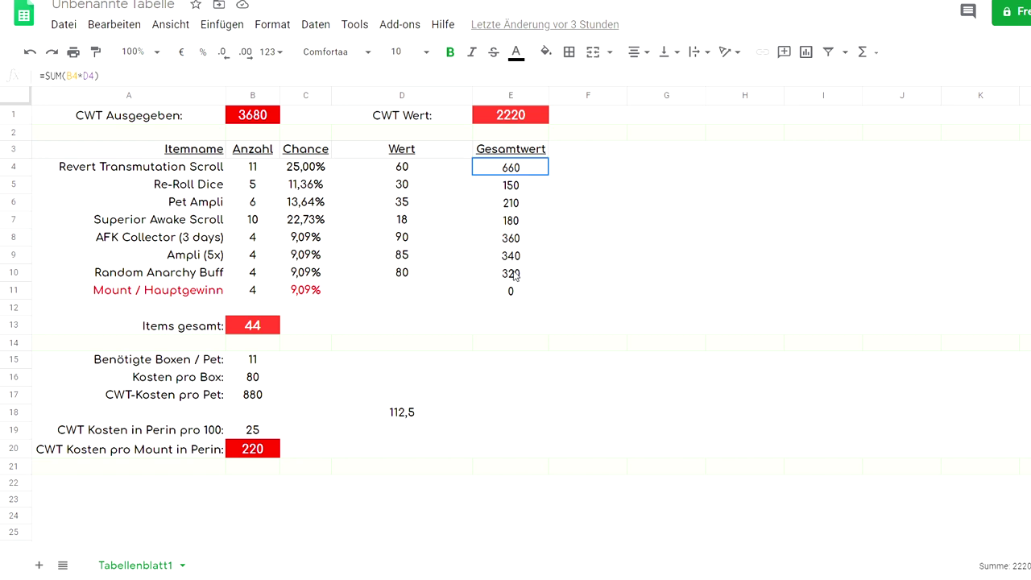
{"action": "left_click", "coordinate": [265, 168]}
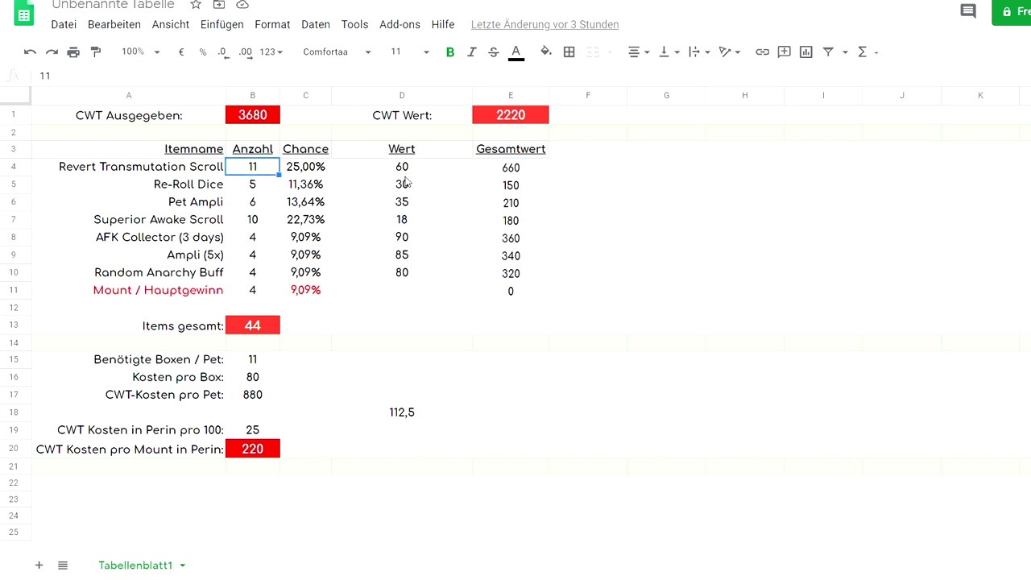
{"action": "left_click", "coordinate": [390, 170]}
{"action": "left_click", "coordinate": [508, 167]}
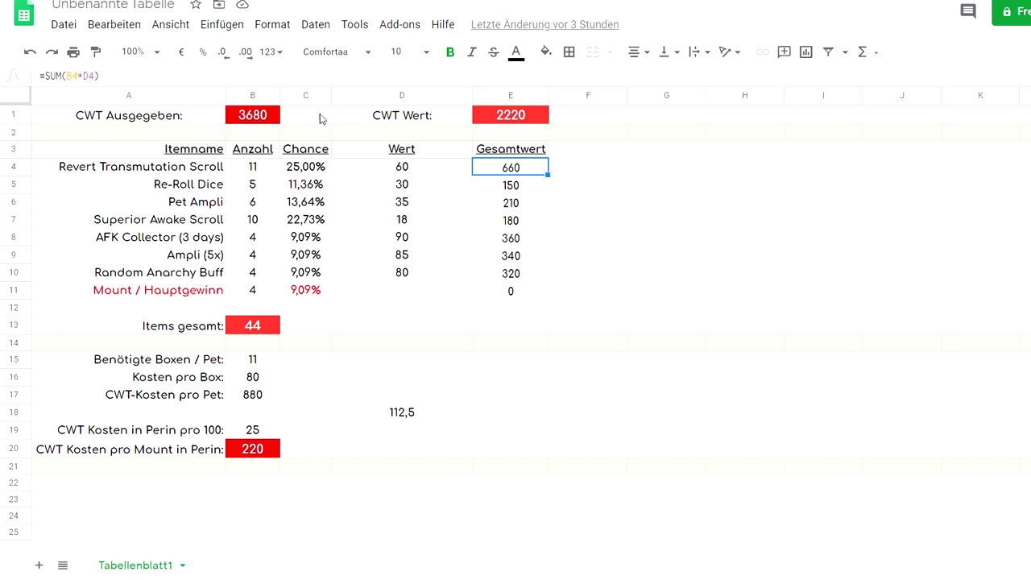
{"action": "left_click", "coordinate": [486, 121]}
{"action": "double_click", "coordinate": [487, 121]}
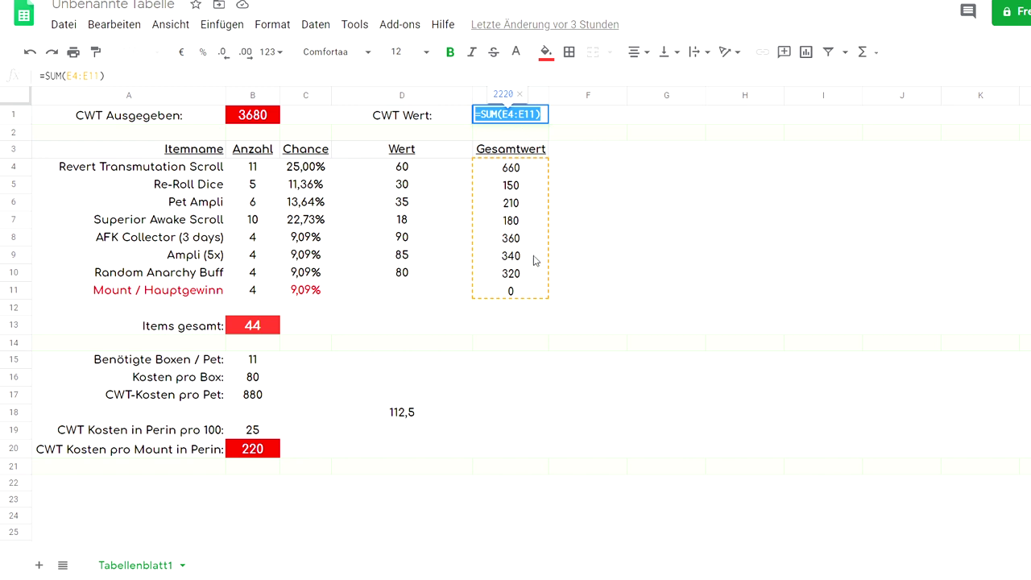
{"action": "key", "text": "Escape"}
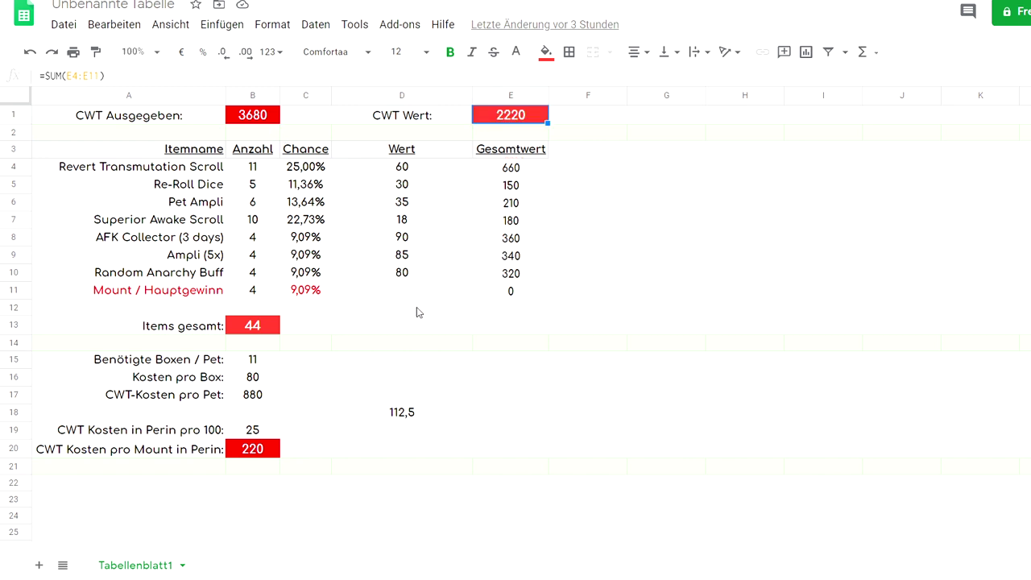
{"action": "double_click", "coordinate": [244, 360]}
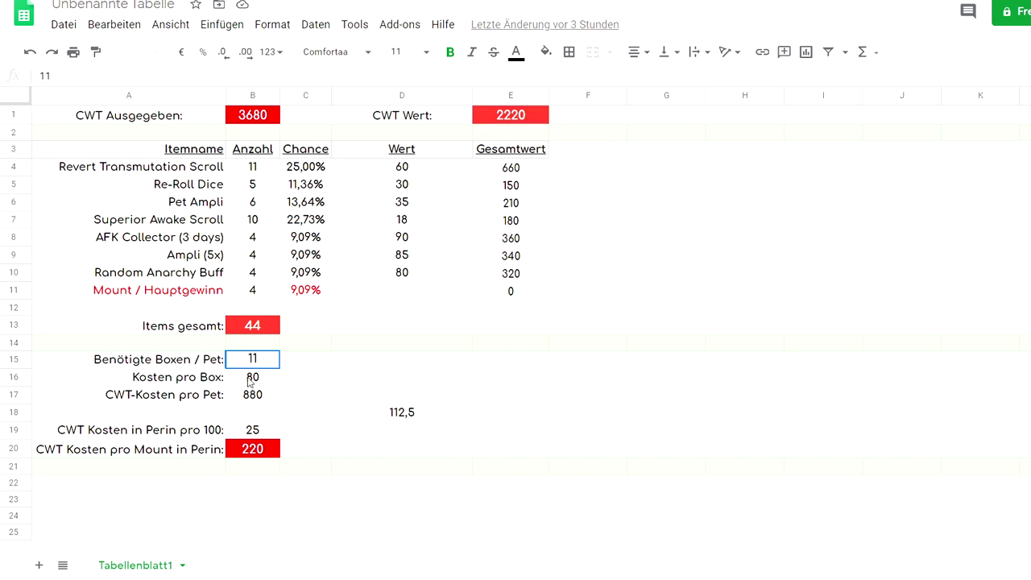
{"action": "left_click", "coordinate": [358, 241]}
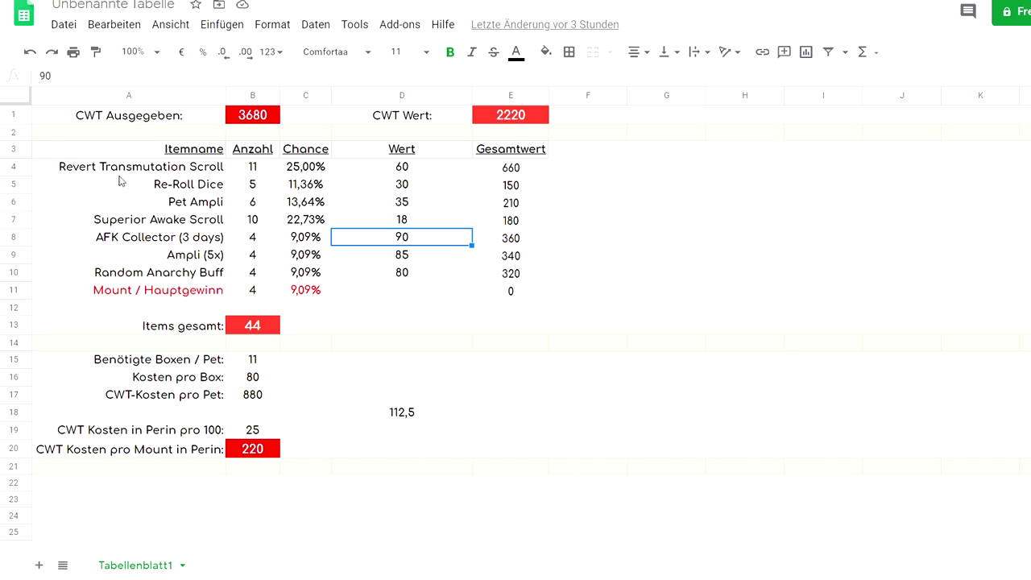
- Review the values of Revert Transmutation Scroll, Re-Roll Dice, Pet Ampli and Superior Awake Scroll one by one
{"action": "left_click_drag", "start_coordinate": [134, 166], "coordinate": [260, 166]}
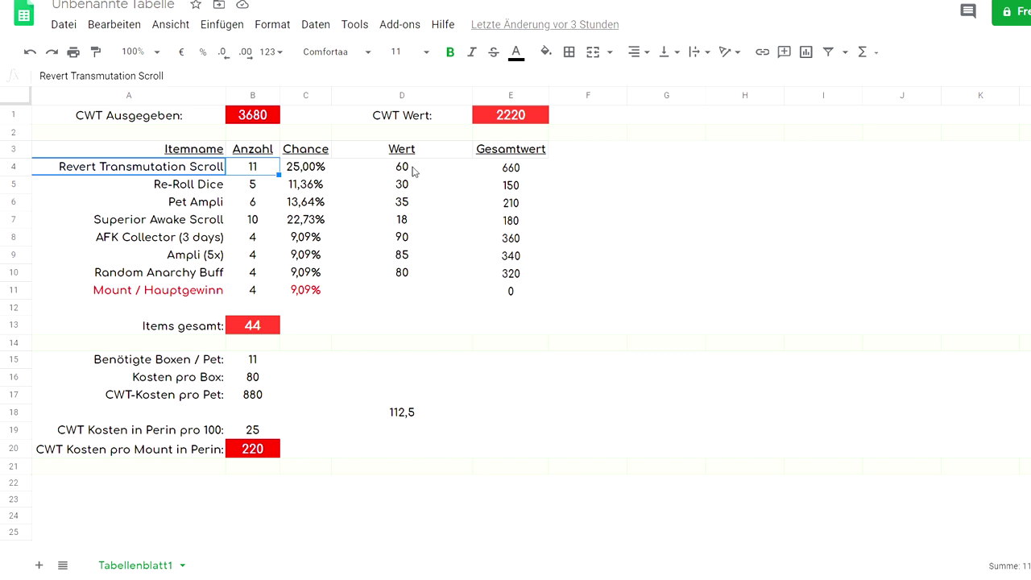
{"action": "left_click", "coordinate": [365, 174]}
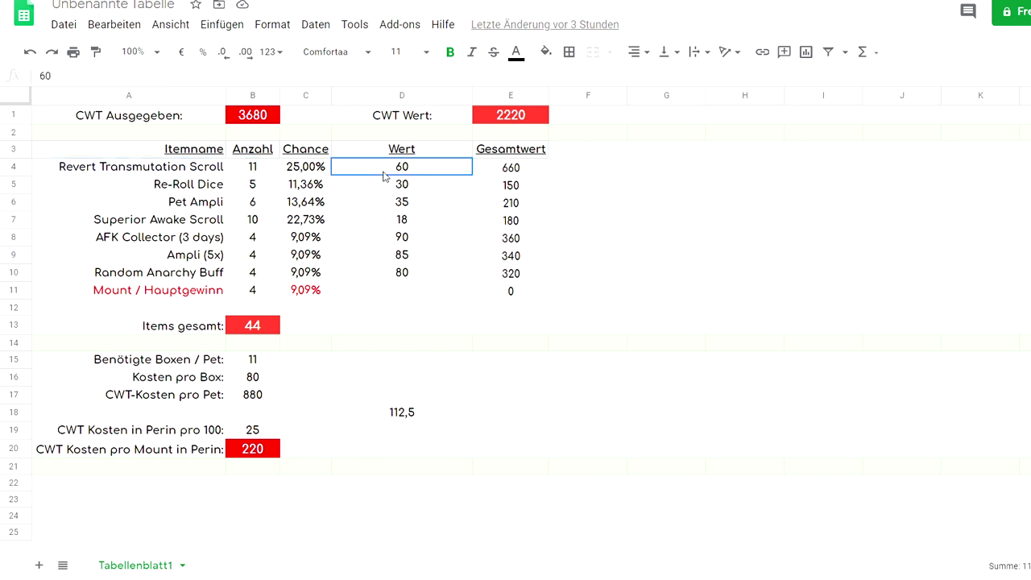
{"action": "left_click", "coordinate": [190, 173]}
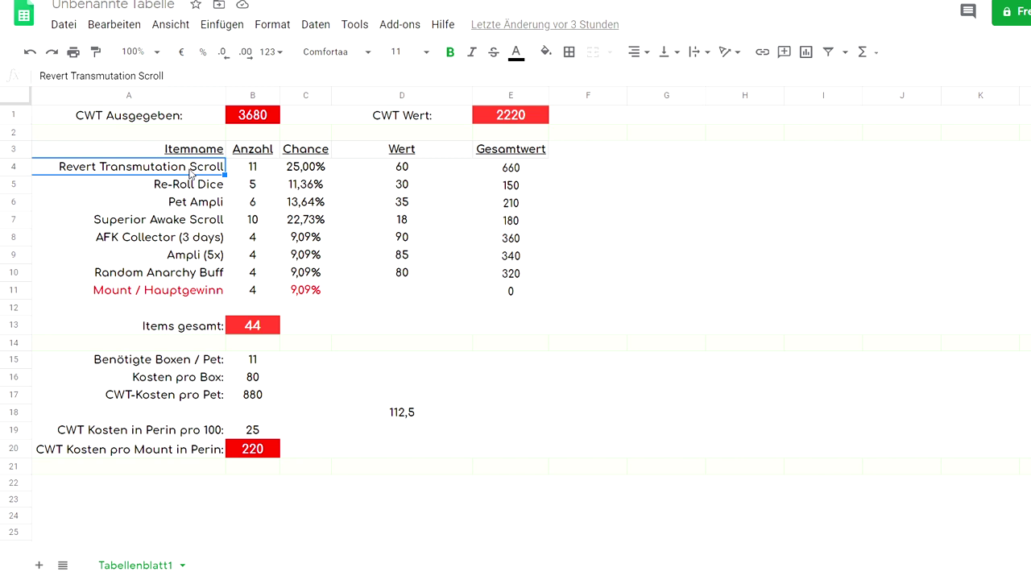
{"action": "left_click", "coordinate": [397, 174]}
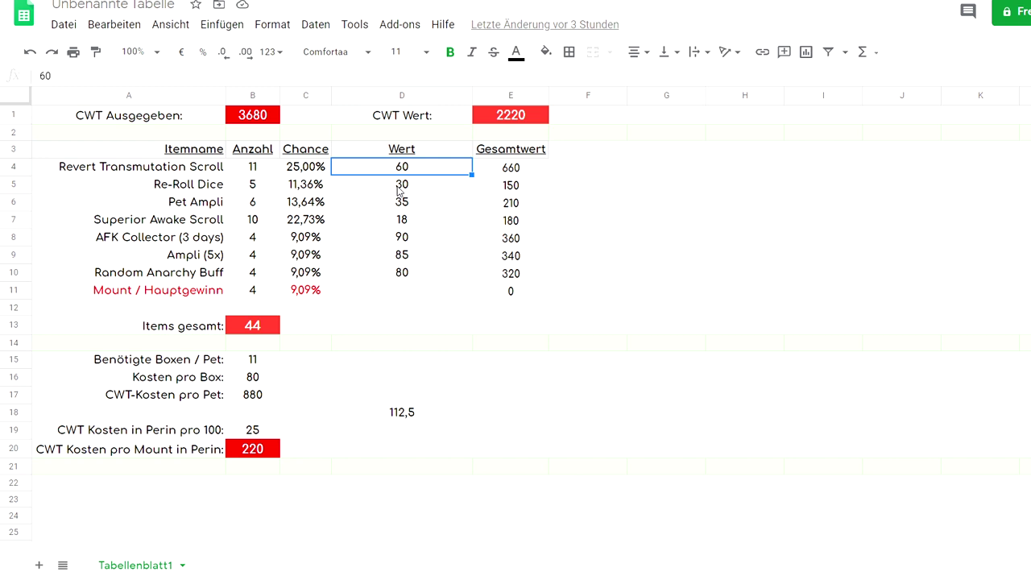
{"action": "left_click", "coordinate": [398, 191]}
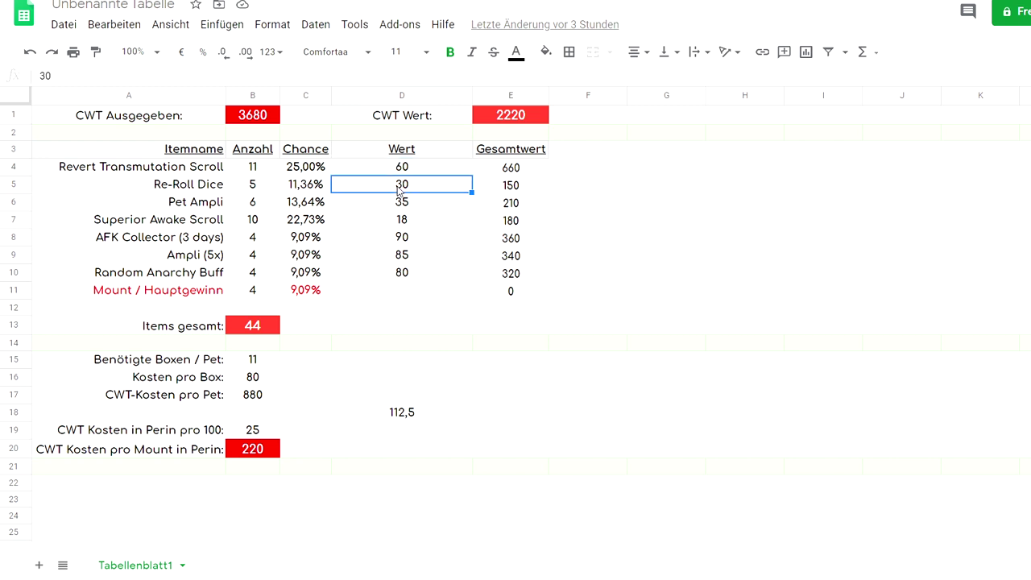
{"action": "left_click", "coordinate": [406, 208]}
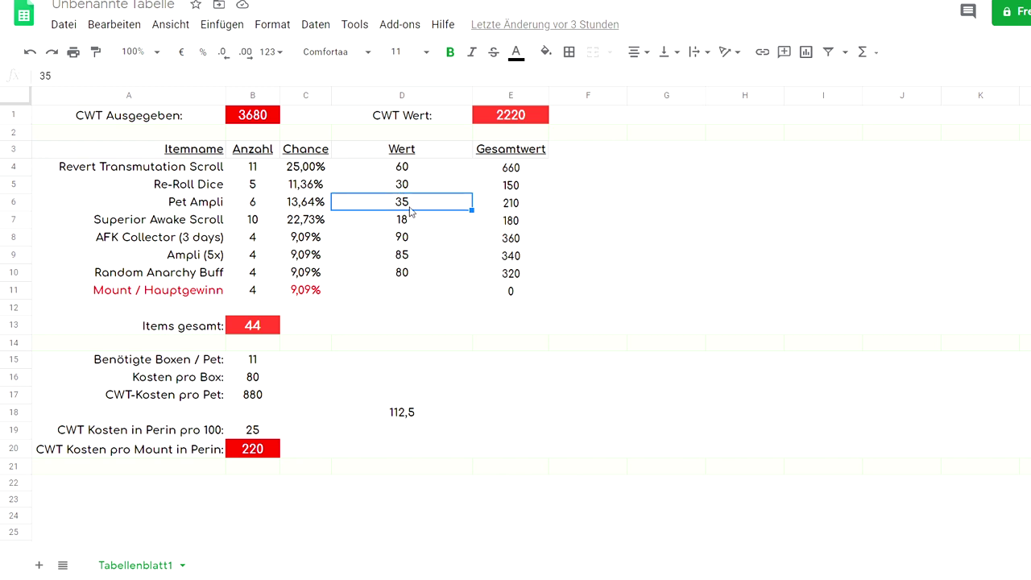
{"action": "left_click", "coordinate": [85, 220]}
{"action": "left_click_drag", "start_coordinate": [258, 227], "coordinate": [357, 228]}
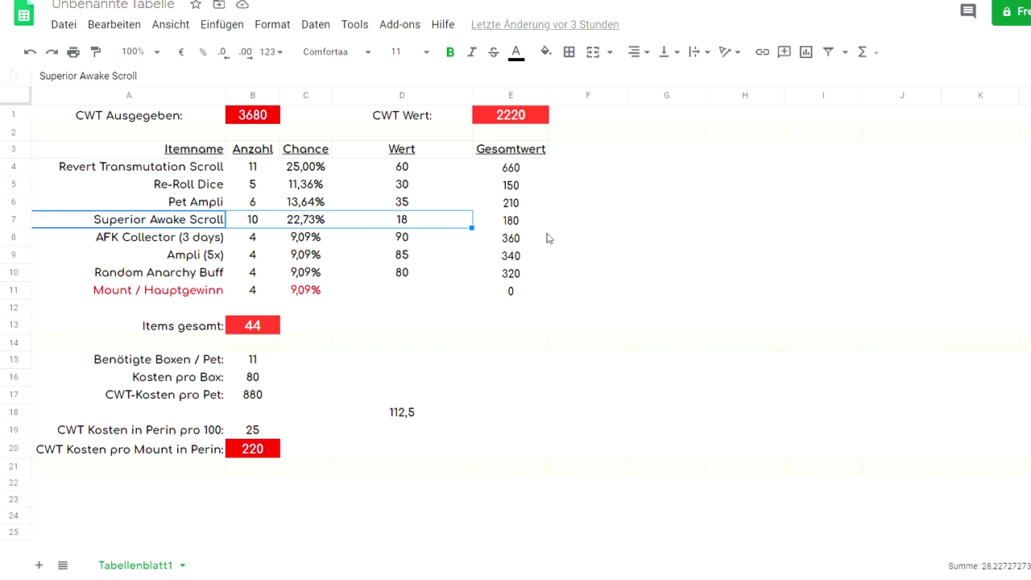
- Review the entries for AFK Collector (3 days), Ampli (5x) and Random Anarchy Buff, including each Wert
{"action": "left_click", "coordinate": [129, 244]}
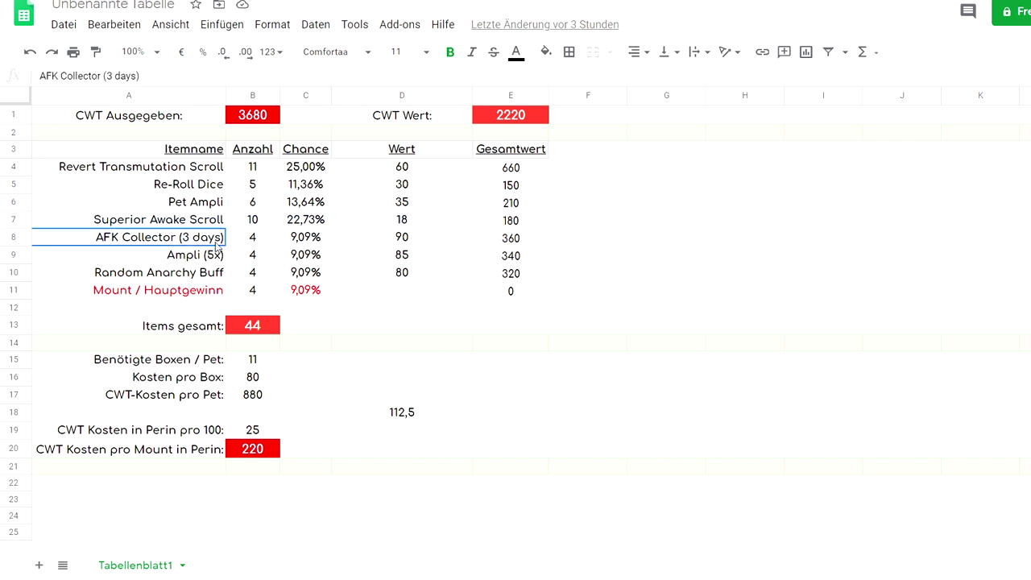
{"action": "left_click", "coordinate": [401, 242]}
{"action": "left_click", "coordinate": [256, 241]}
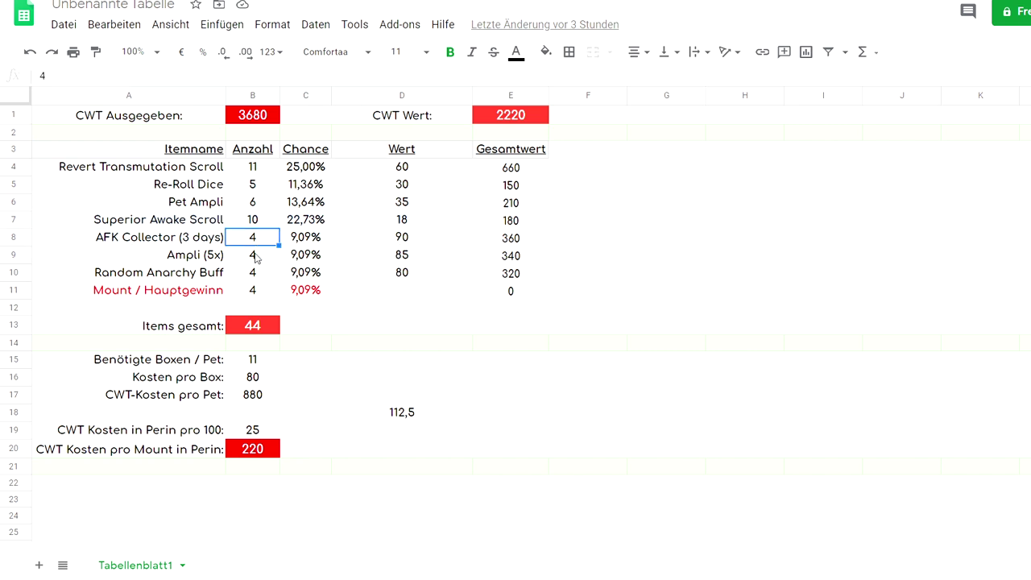
{"action": "left_click", "coordinate": [397, 240]}
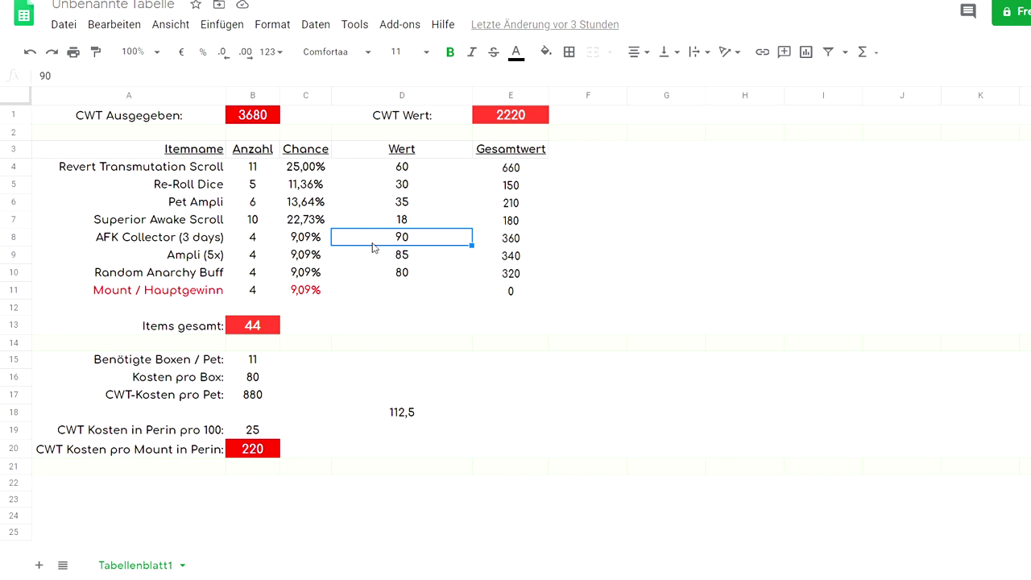
{"action": "left_click", "coordinate": [190, 260]}
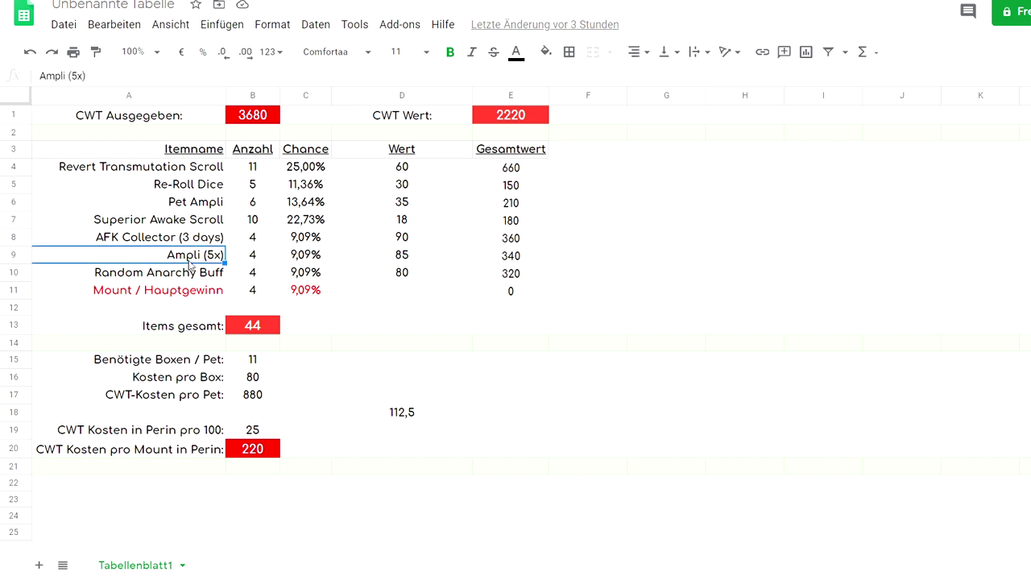
{"action": "left_click", "coordinate": [401, 263]}
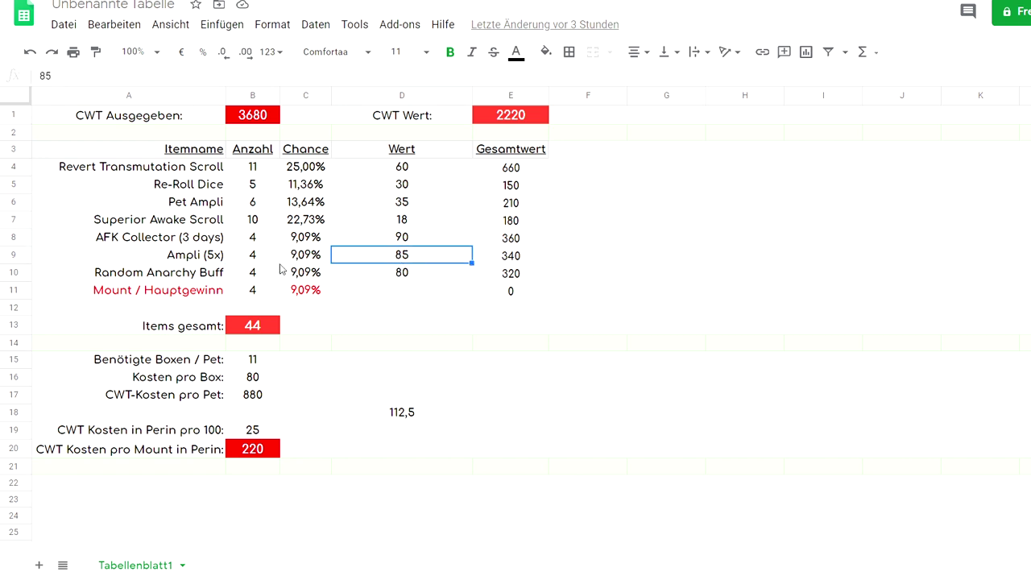
{"action": "left_click", "coordinate": [222, 262]}
{"action": "left_click", "coordinate": [192, 274]}
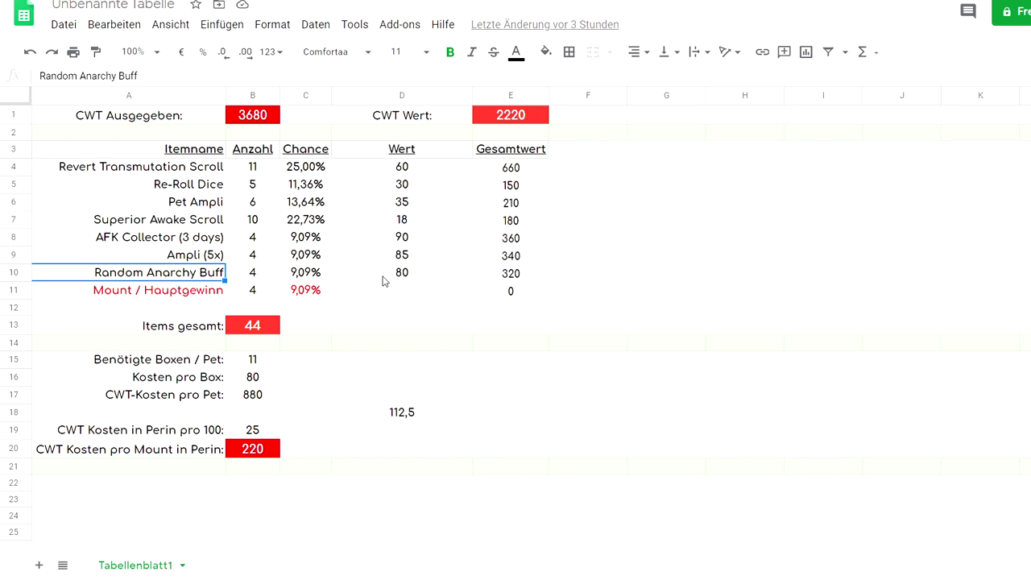
{"action": "left_click", "coordinate": [407, 273]}
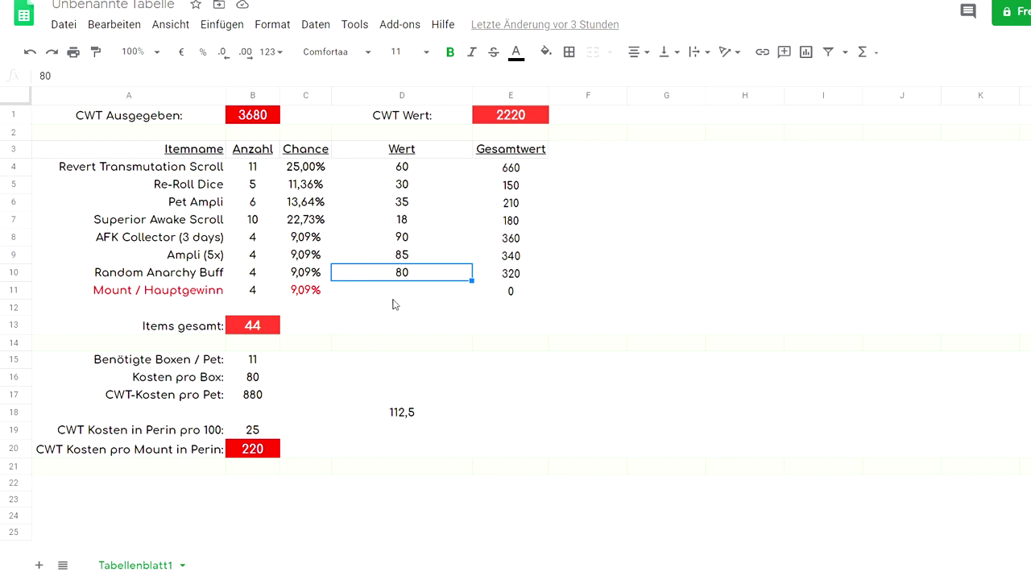
- Review the Wert column again and compare the CWT Wert total with the CWT Ausgegeben amount
{"action": "left_click", "coordinate": [409, 173]}
{"action": "left_click", "coordinate": [425, 274], "text": "shift"}
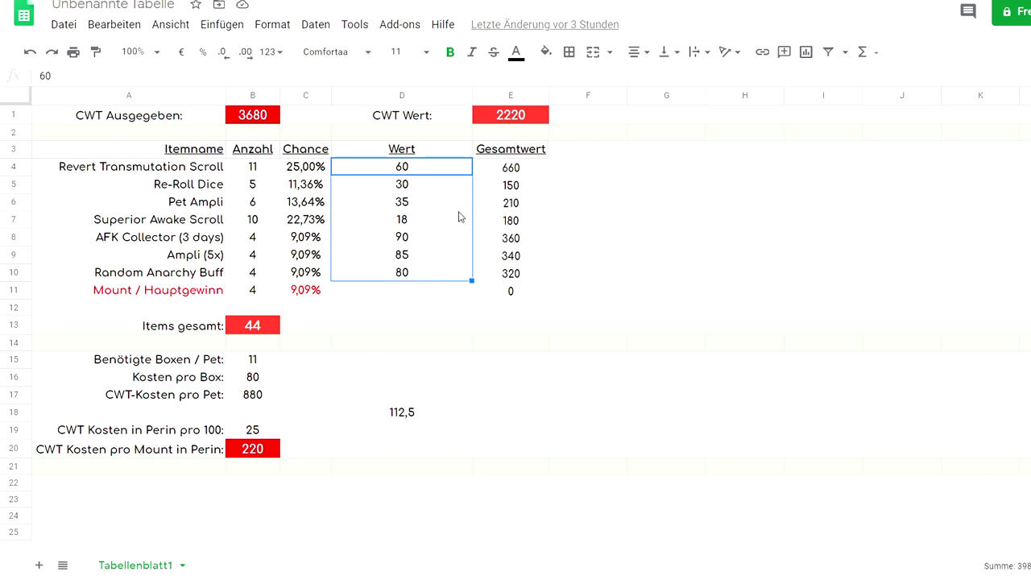
{"action": "left_click", "coordinate": [506, 121]}
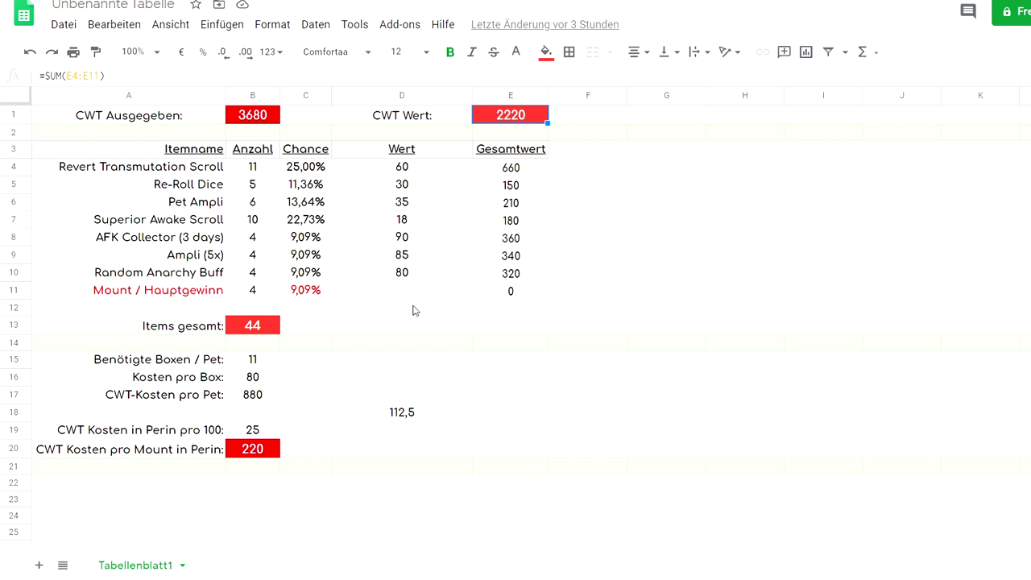
{"action": "left_click", "coordinate": [266, 115]}
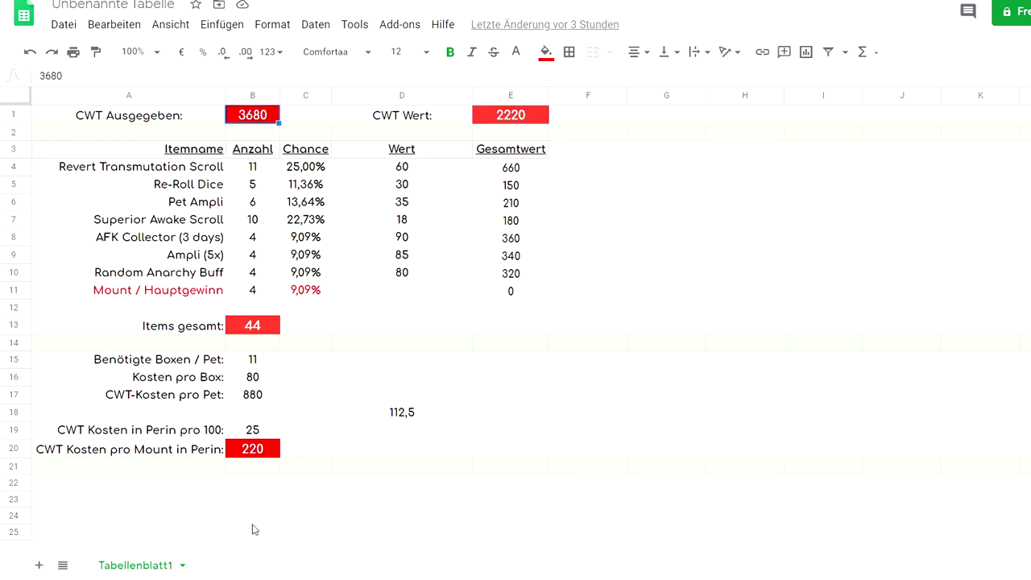
{"action": "left_click", "coordinate": [522, 121]}
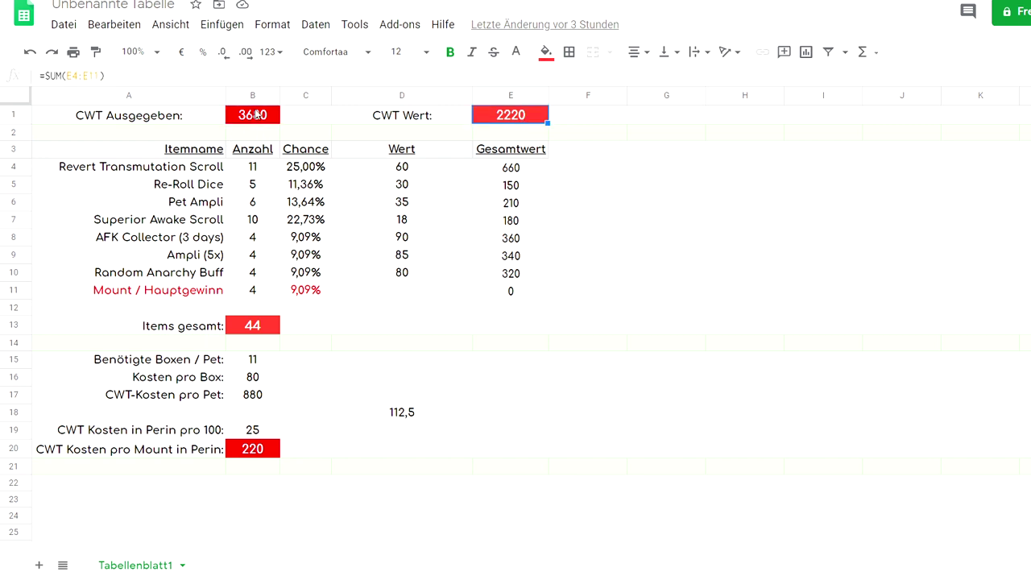
- Examine the Mount / Hauptgewinn row from its item name across to Gesamtwert
{"action": "left_click", "coordinate": [380, 292]}
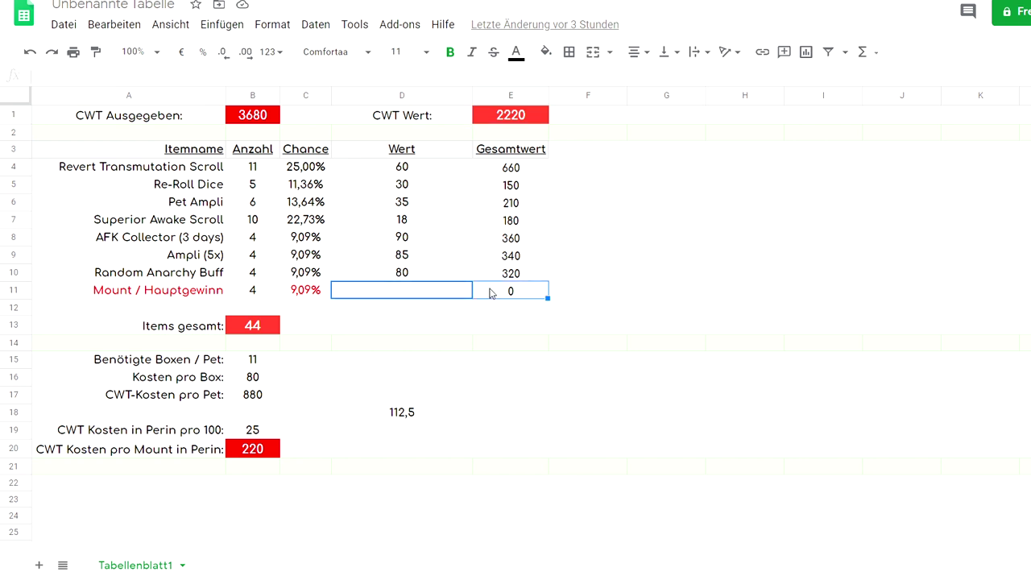
{"action": "left_click", "coordinate": [129, 278]}
{"action": "left_click", "coordinate": [99, 291]}
{"action": "left_click", "coordinate": [524, 300], "text": "shift"}
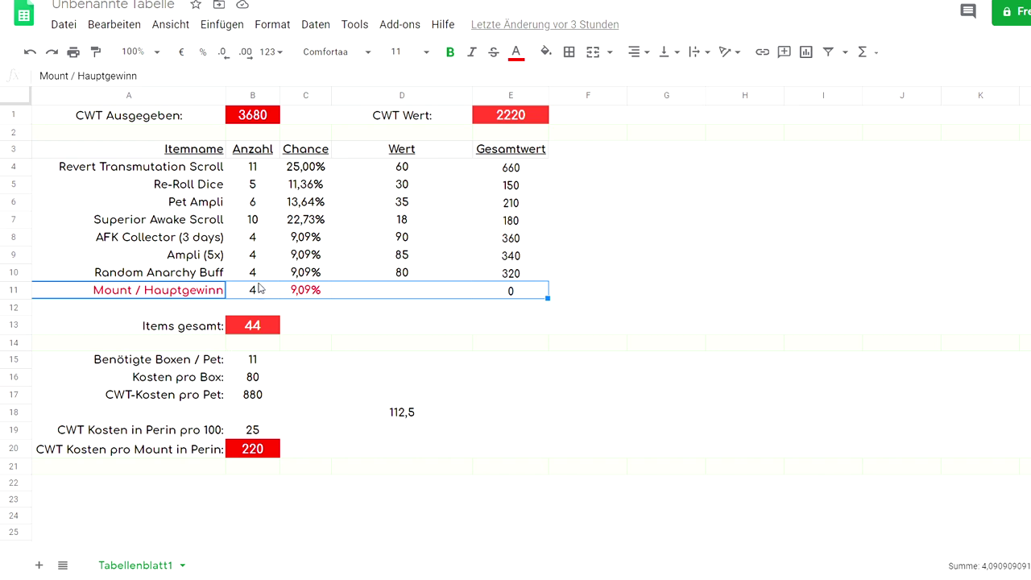
- Examine the Mount / Hauptgewinn chance along with the boxes needed per pet, the cost per box and the CWT cost per pet
{"action": "left_click", "coordinate": [304, 295]}
{"action": "left_click", "coordinate": [252, 364]}
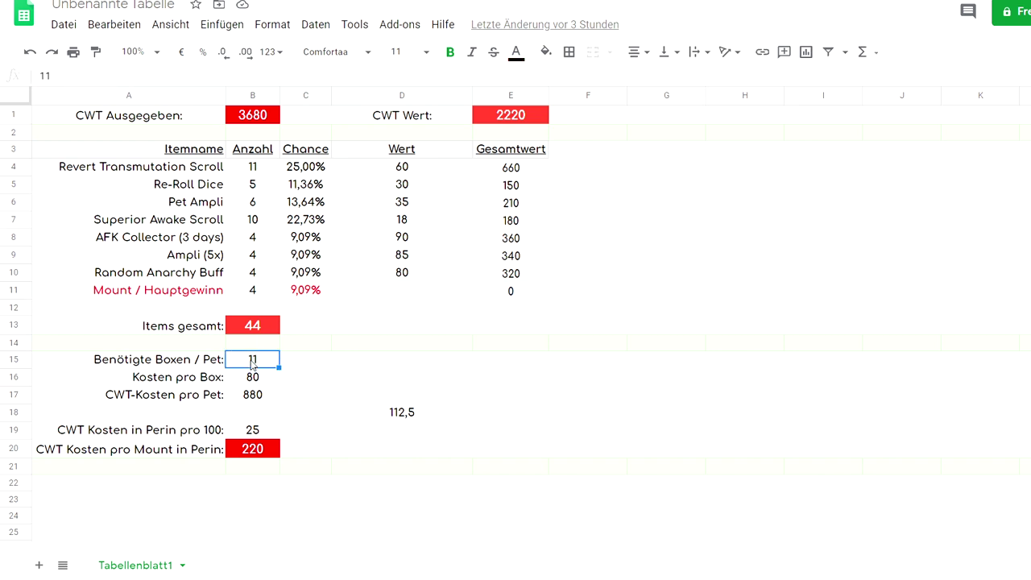
{"action": "left_click", "coordinate": [258, 385]}
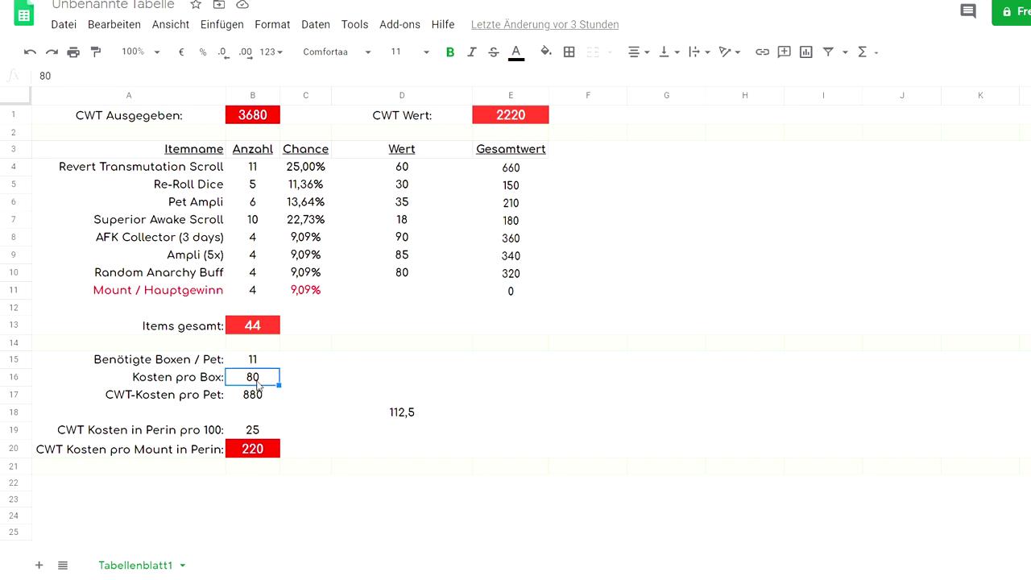
{"action": "left_click", "coordinate": [260, 403]}
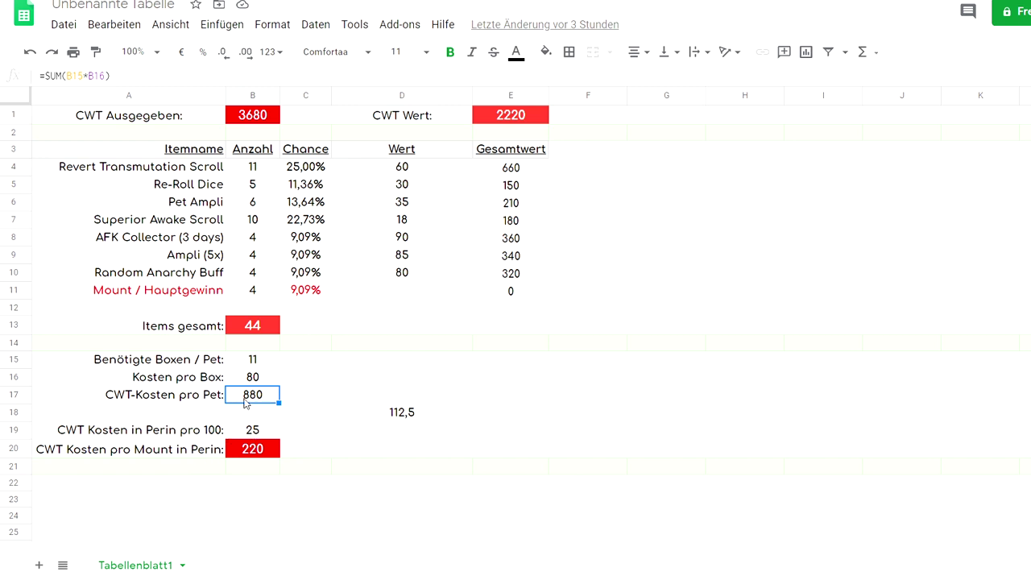
{"action": "left_click", "coordinate": [245, 364]}
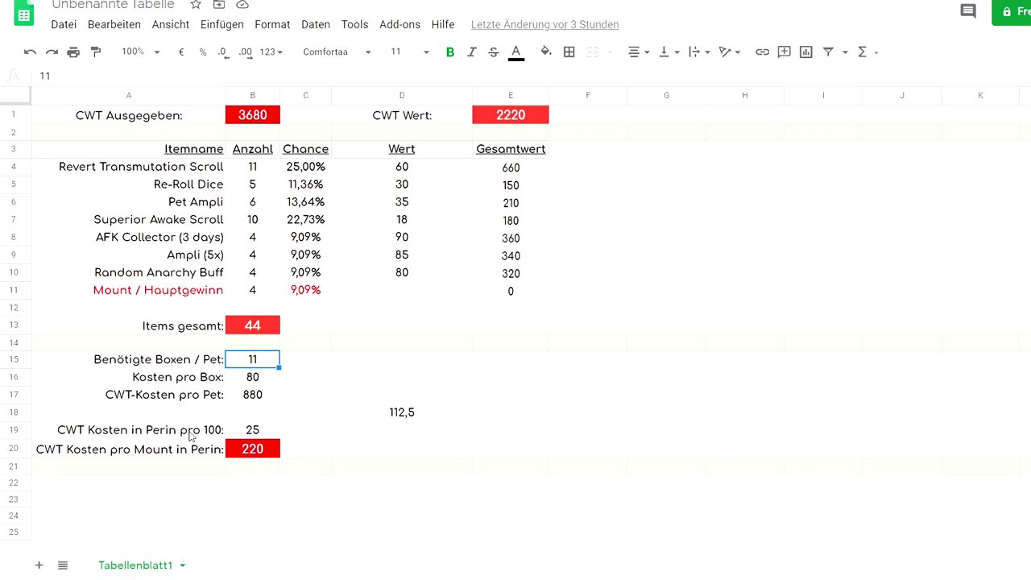
- Review the CWT cost in Perin per 100 and the Perin cost per mount against the boxes and CWT cost per pet
{"action": "left_click", "coordinate": [248, 434]}
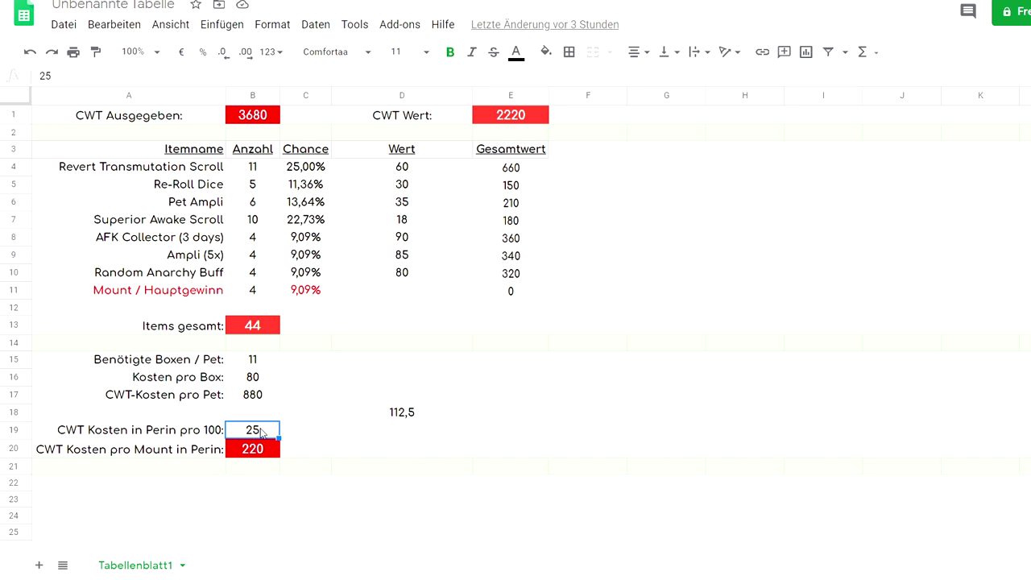
{"action": "left_click", "coordinate": [271, 455]}
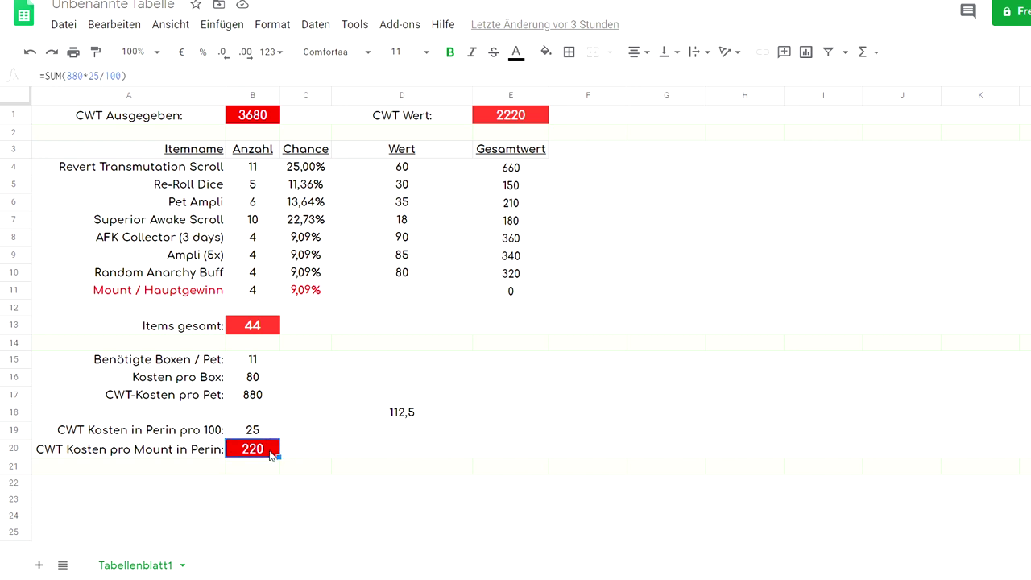
{"action": "left_click", "coordinate": [261, 367]}
{"action": "left_click", "coordinate": [246, 399]}
{"action": "left_click", "coordinate": [254, 467]}
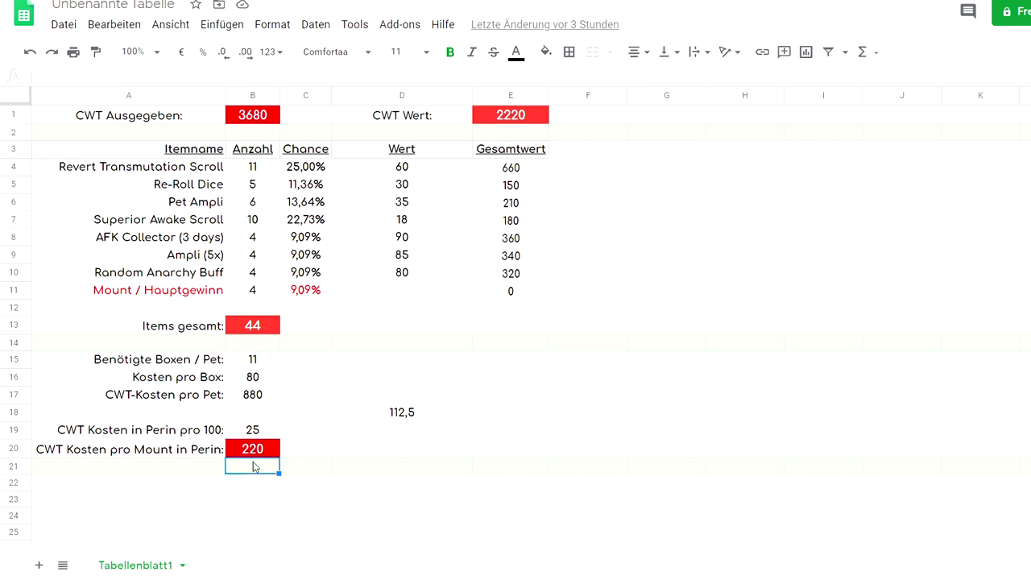
{"action": "left_click", "coordinate": [249, 452]}
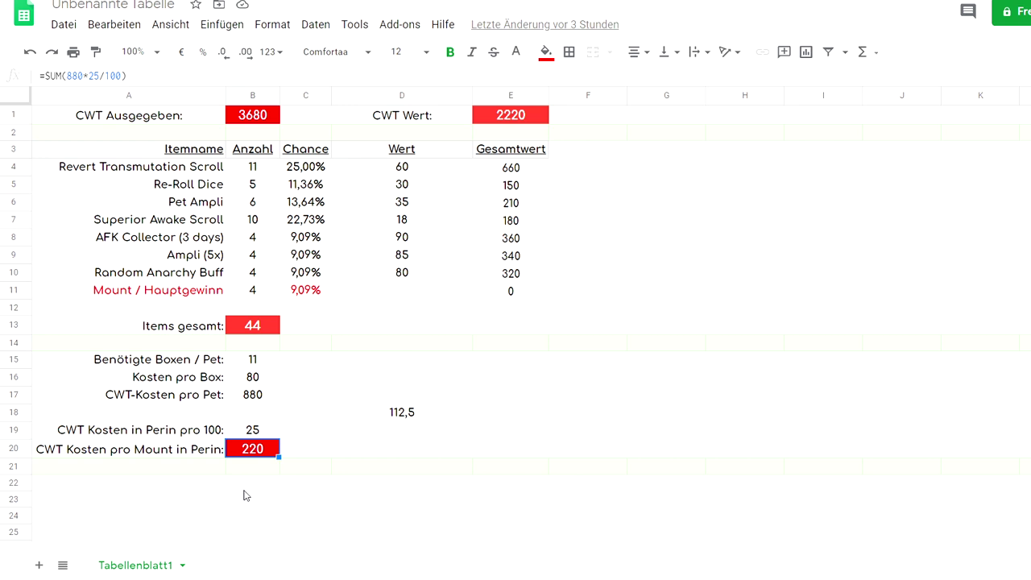
- Inspect the formula in cell D18 and highlight its multiplier 25
{"action": "left_click", "coordinate": [443, 417]}
{"action": "double_click", "coordinate": [440, 415]}
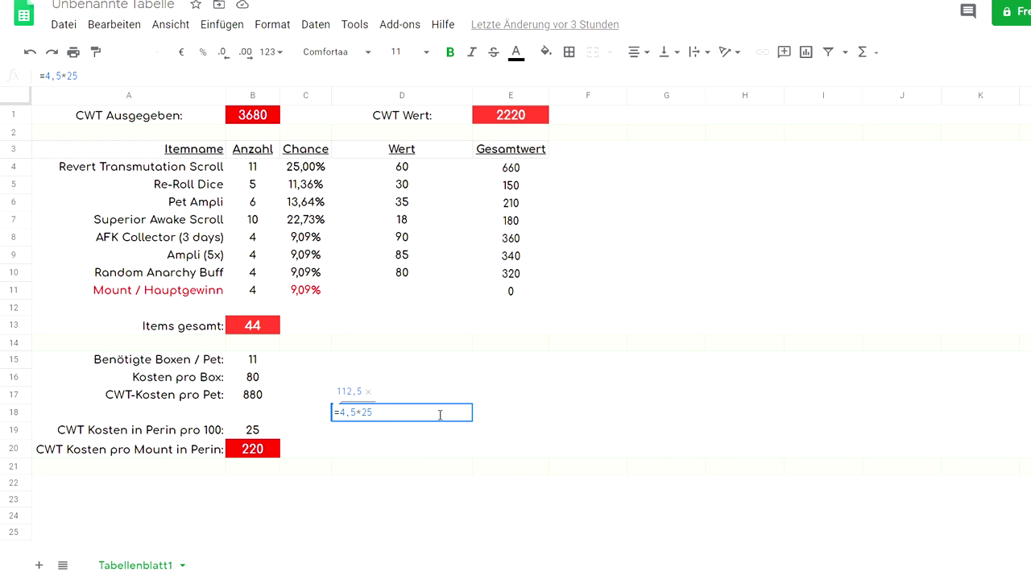
{"action": "left_click", "coordinate": [443, 429]}
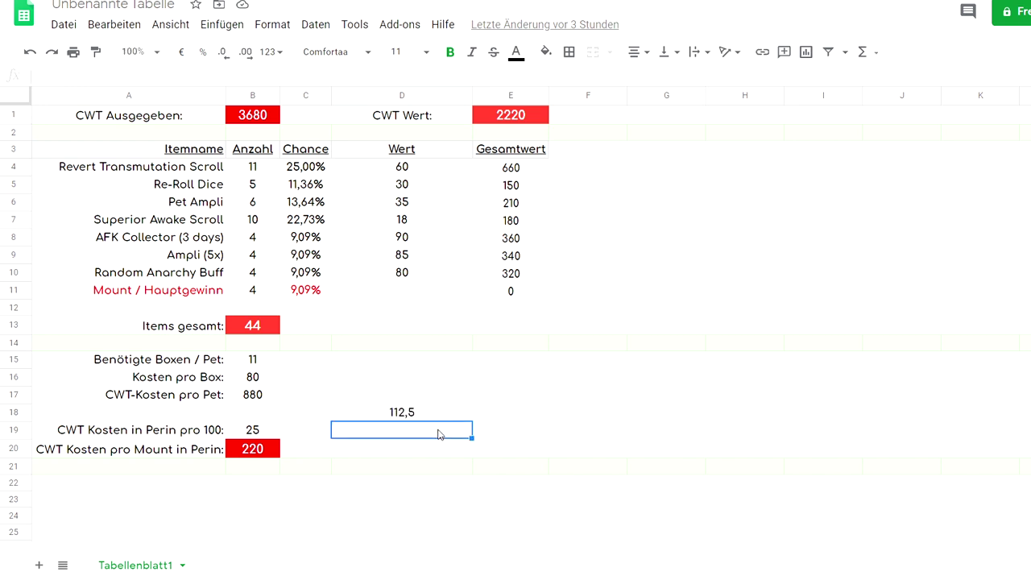
{"action": "left_click", "coordinate": [423, 418]}
{"action": "double_click", "coordinate": [375, 412]}
{"action": "left_click_drag", "start_coordinate": [374, 412], "coordinate": [361, 412]}
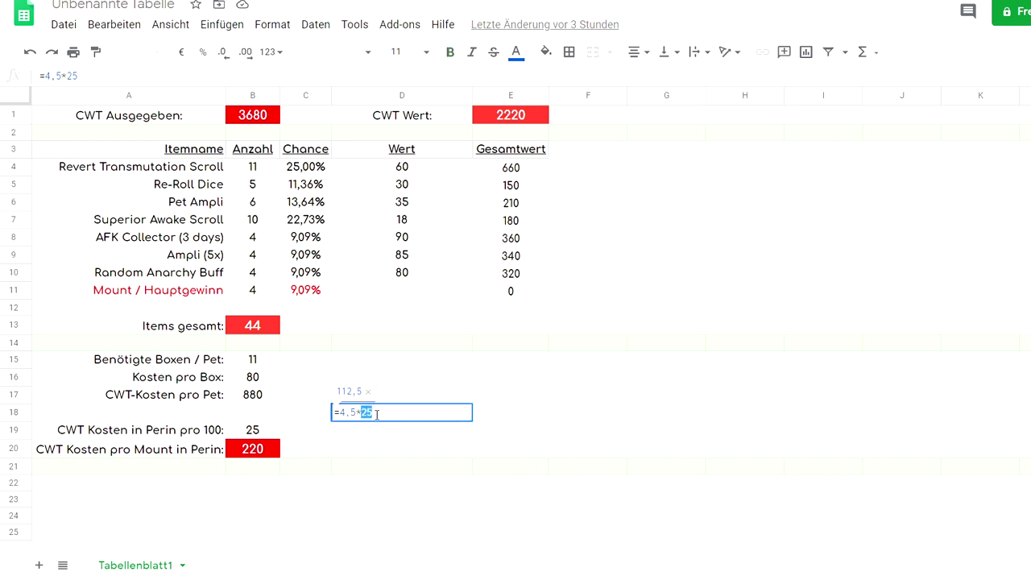
{"action": "left_click", "coordinate": [366, 447]}
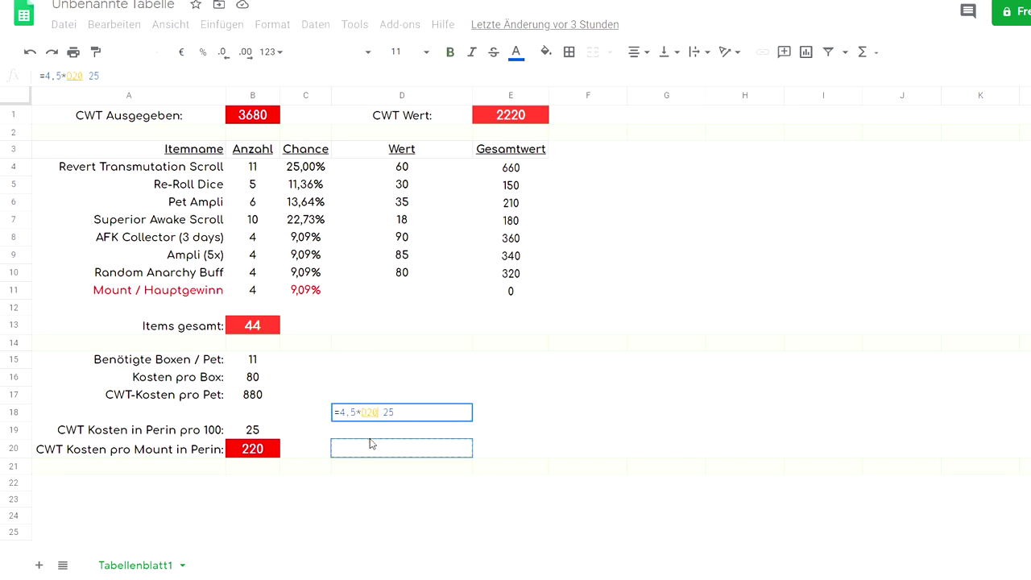
{"action": "left_click", "coordinate": [410, 414]}
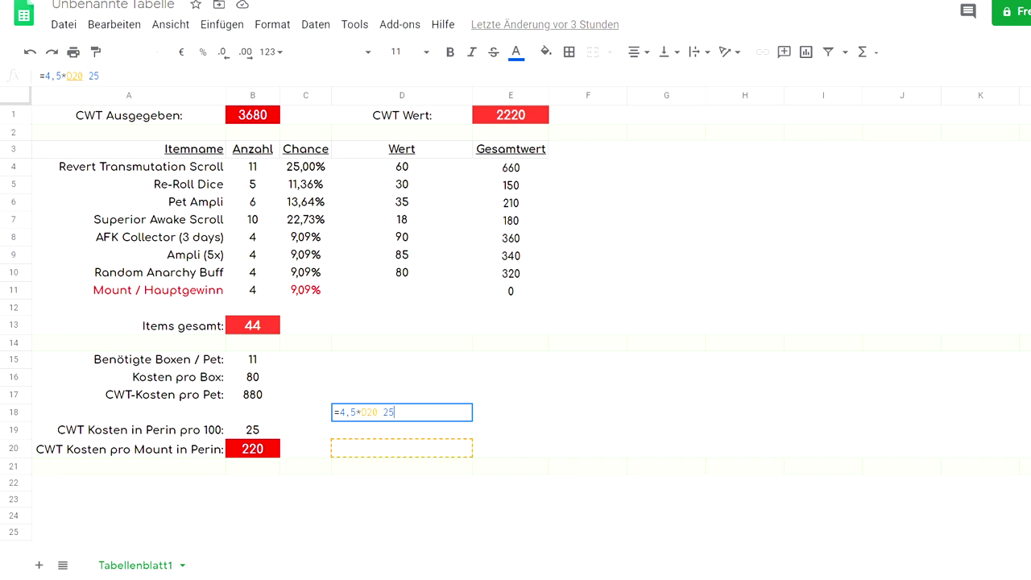
{"action": "left_click", "coordinate": [412, 433]}
{"action": "key", "text": "ctrl+z"}
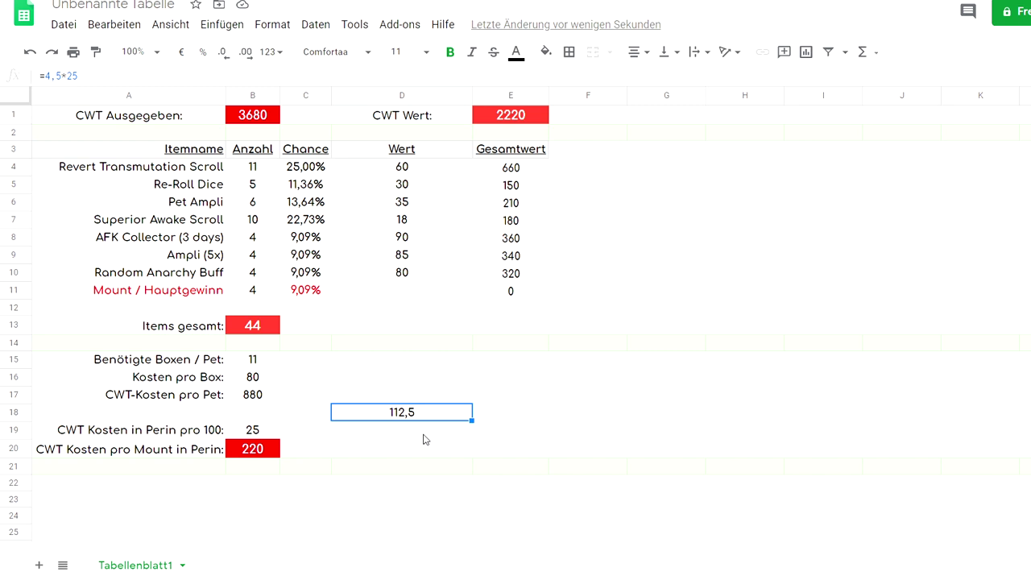
- Enter 450 as the Wert of Mount / Hauptgewinn and compare the CWT Wert total with CWT Ausgegeben
{"action": "left_click", "coordinate": [425, 293]}
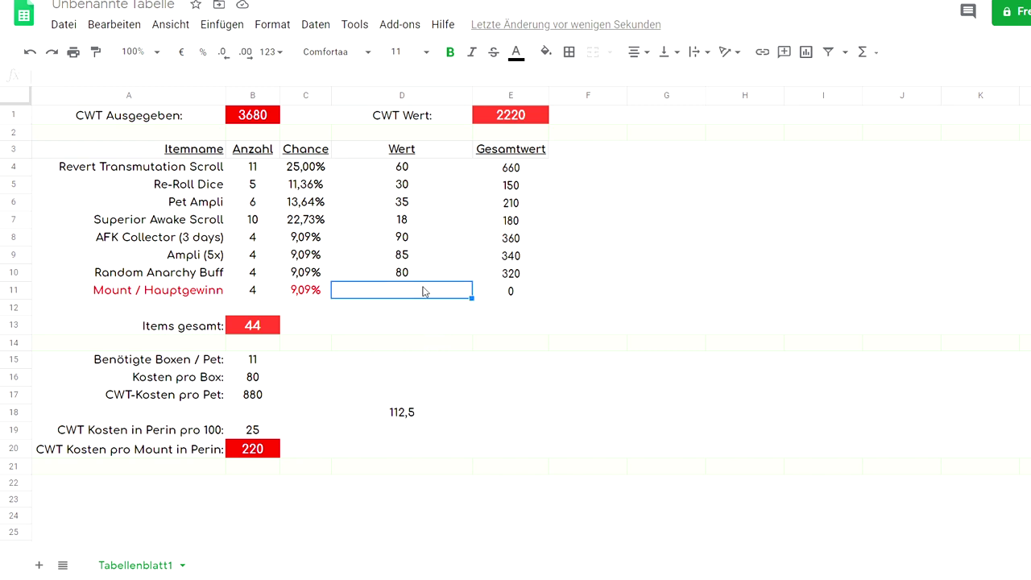
{"action": "type", "text": "450"}
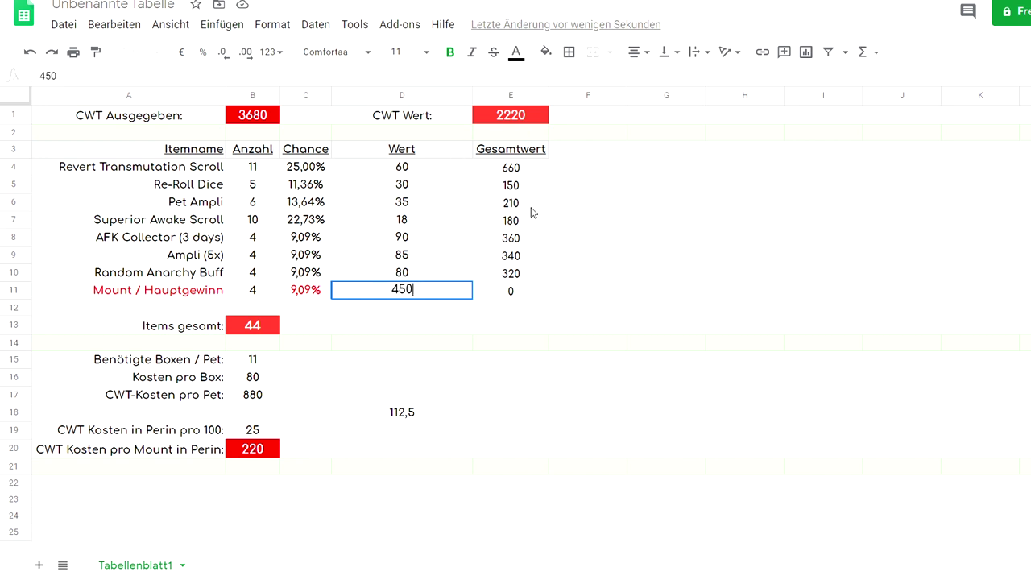
{"action": "left_click", "coordinate": [527, 322]}
{"action": "left_click", "coordinate": [508, 117]}
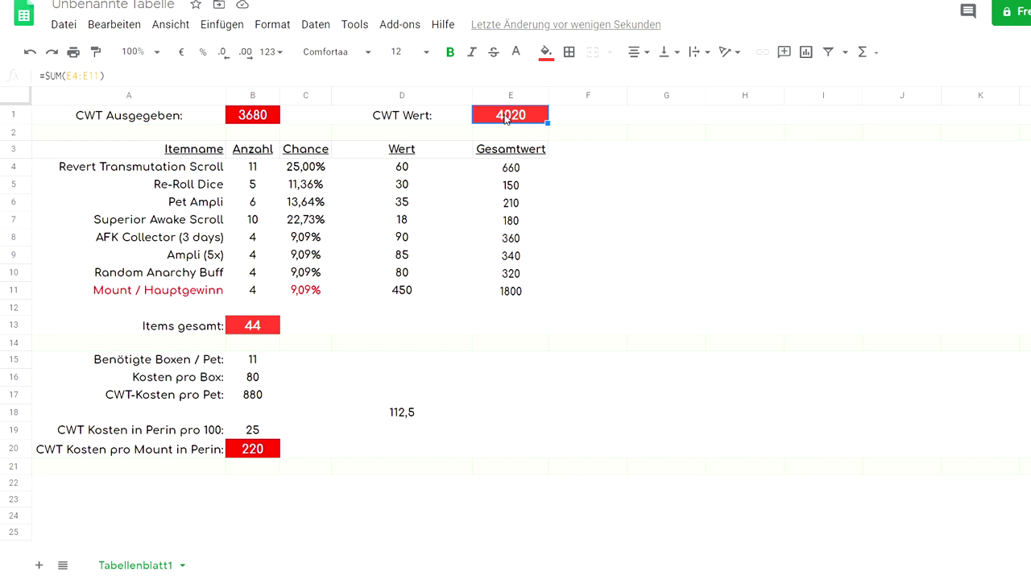
{"action": "left_click", "coordinate": [250, 121]}
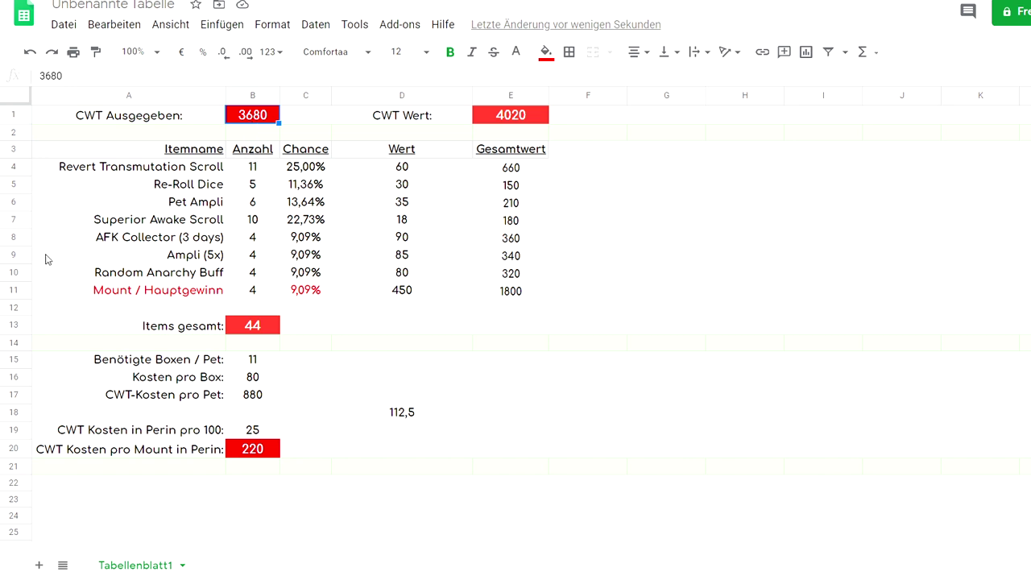
- Check the mount's Wert against the D18 calculation and change the Mount / Hauptgewinn Wert to 550
{"action": "left_click", "coordinate": [446, 290]}
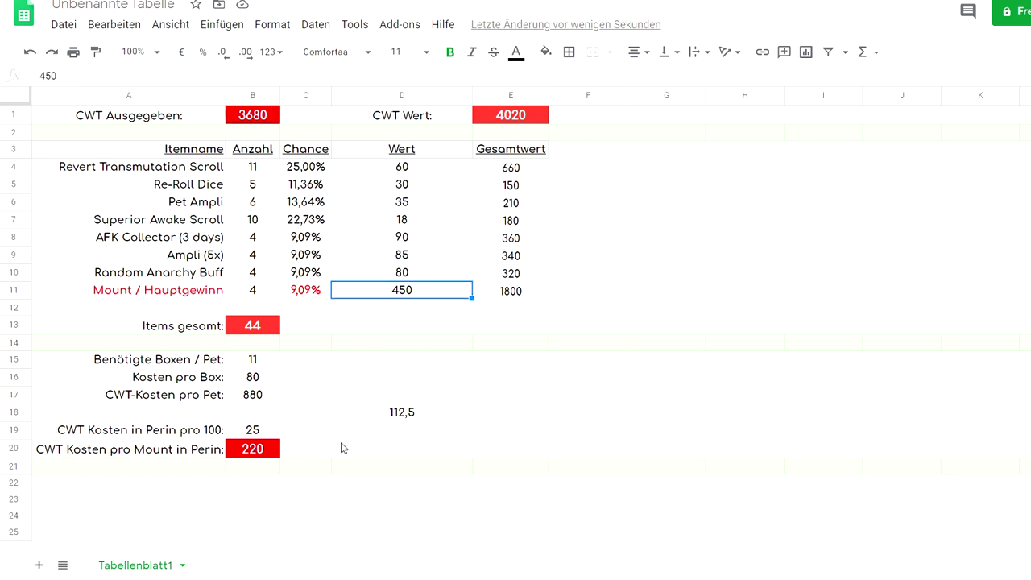
{"action": "left_click", "coordinate": [401, 419]}
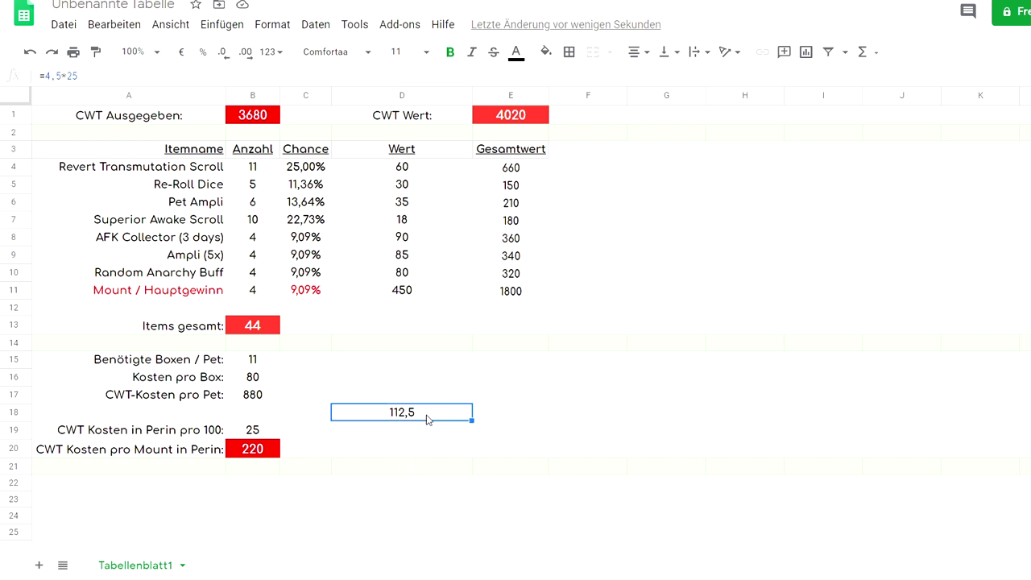
{"action": "double_click", "coordinate": [423, 288]}
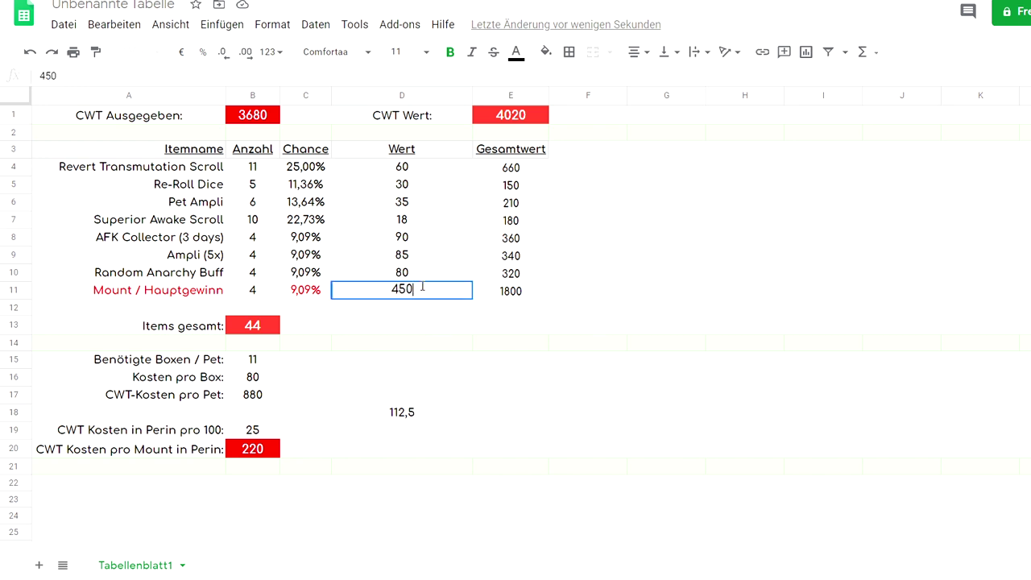
{"action": "double_click", "coordinate": [422, 288]}
{"action": "type", "text": "50"}
{"action": "key", "text": "Return"}
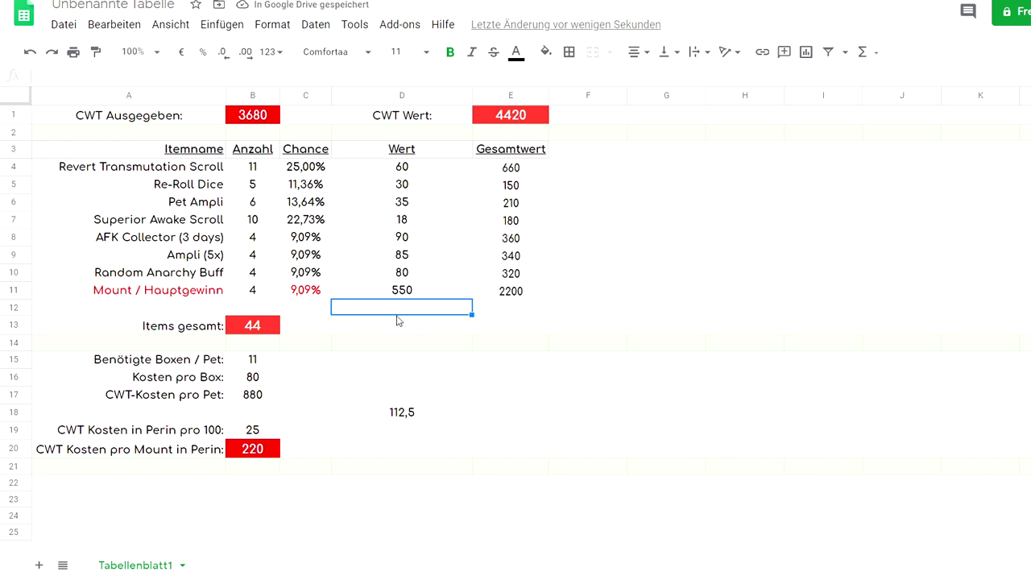
- Set the Wert of Mount / Hauptgewinn back to 450
{"action": "left_click", "coordinate": [397, 293]}
{"action": "type", "text": "450"}
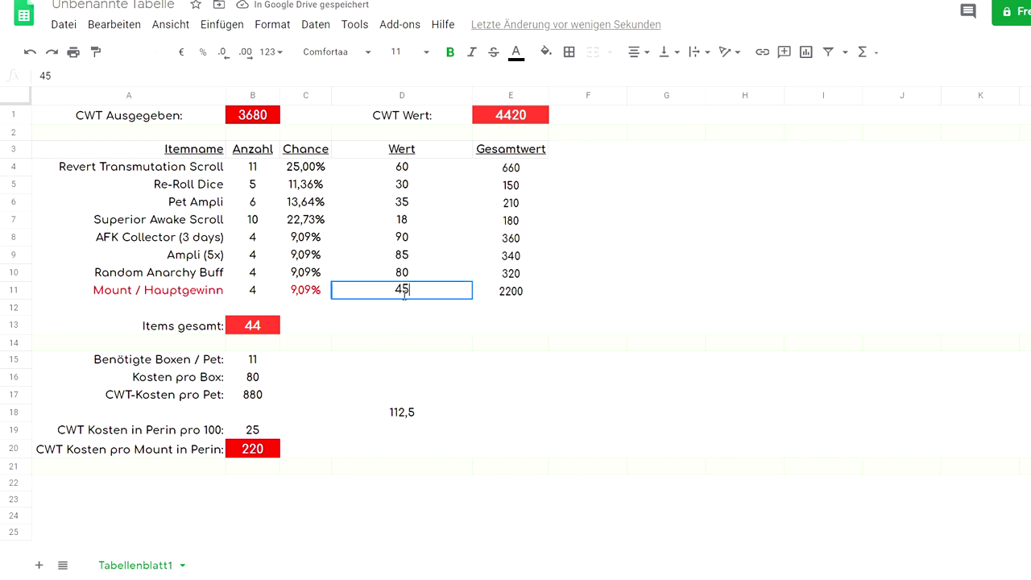
{"action": "key", "text": "Return"}
- Review the Ampli (5x) row from Wert back to its item name, and compare the CWT Wert and CWT Ausgegeben totals
{"action": "left_click", "coordinate": [385, 259]}
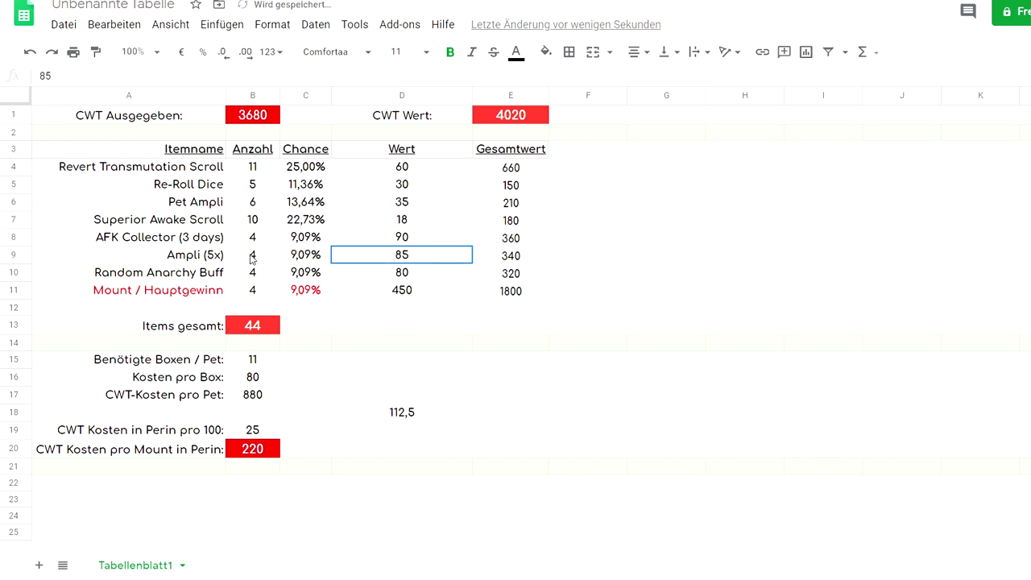
{"action": "key", "text": "shift+Left"}
{"action": "key", "text": "shift+Left"}
{"action": "key", "text": "shift+Left"}
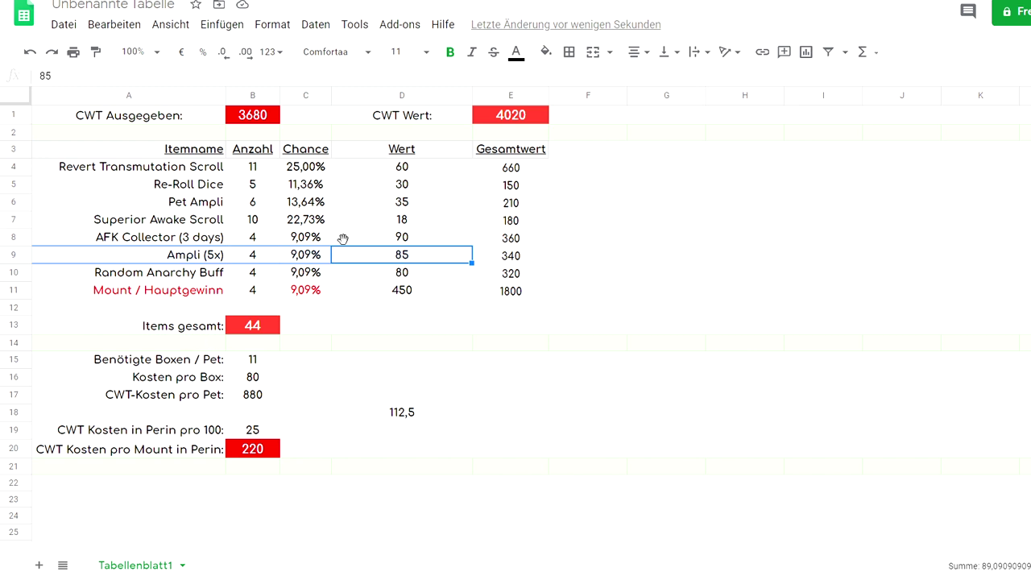
{"action": "left_click", "coordinate": [522, 119]}
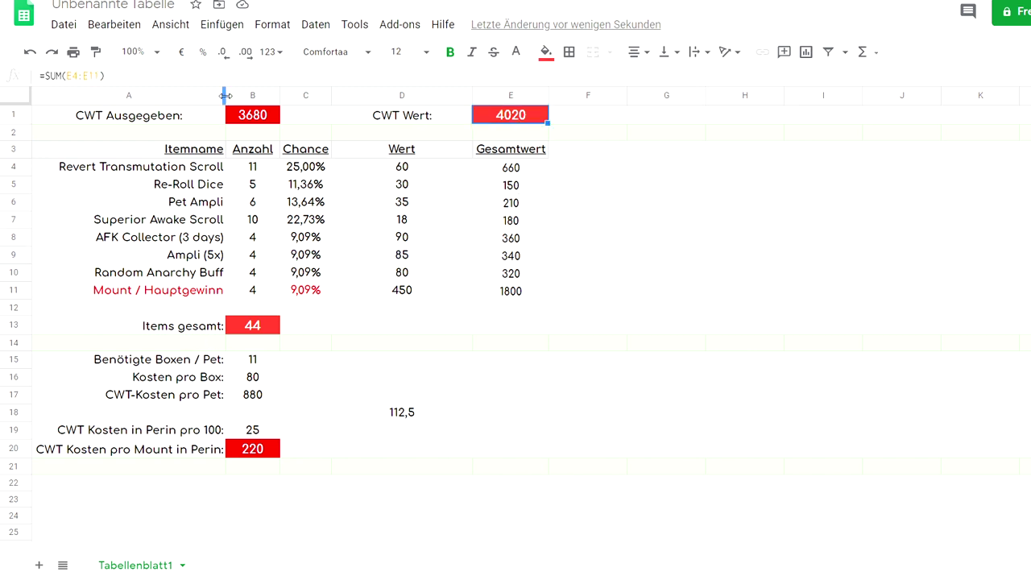
{"action": "left_click", "coordinate": [263, 118]}
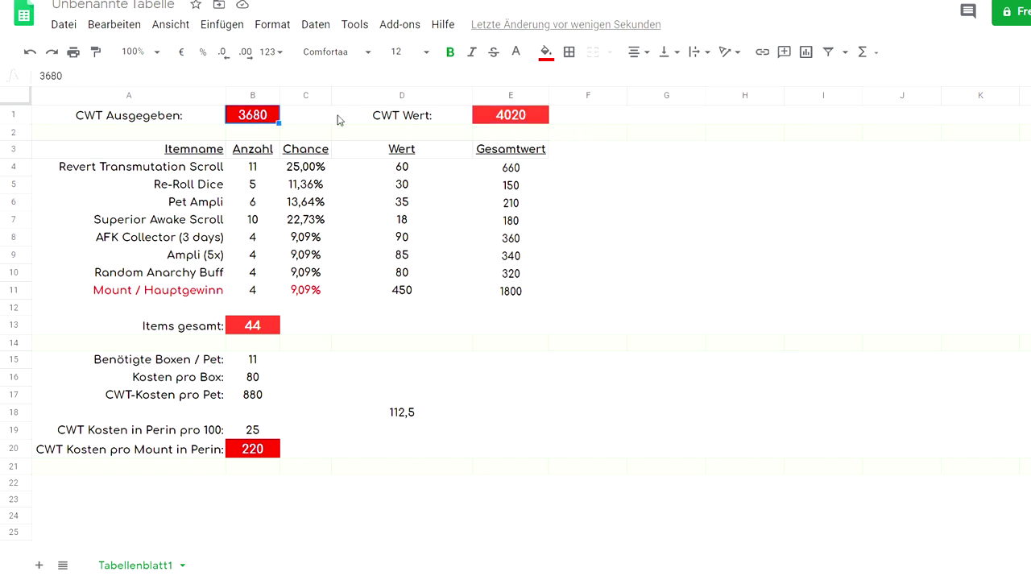
{"action": "left_click", "coordinate": [511, 119]}
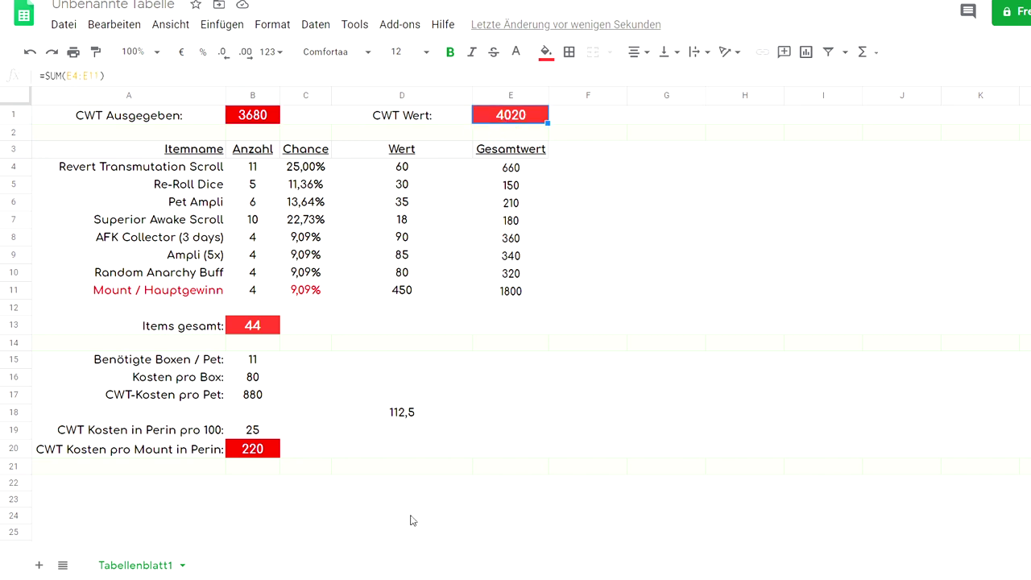